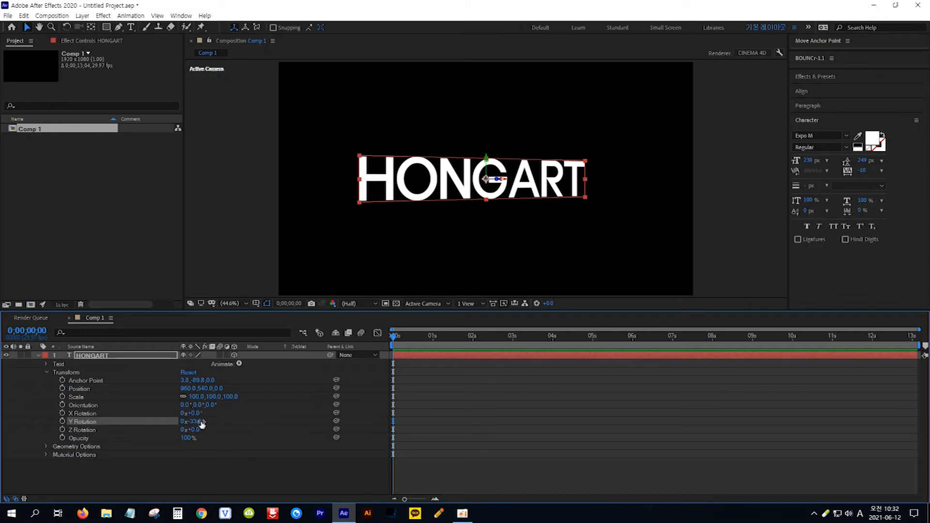
- Set the HONGART text layer's Extrusion Depth under Geometry Options to 155
left_click(46, 447)
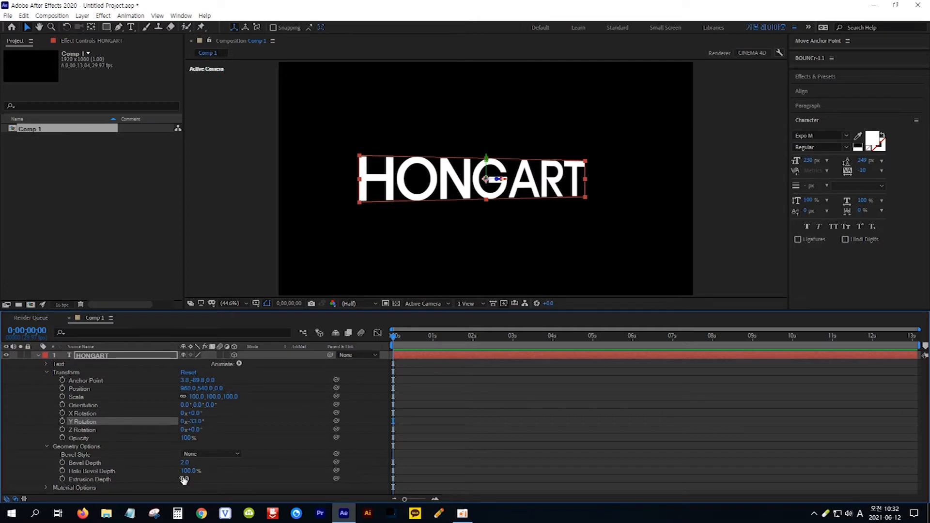
left_click_drag(184, 480, 202, 479)
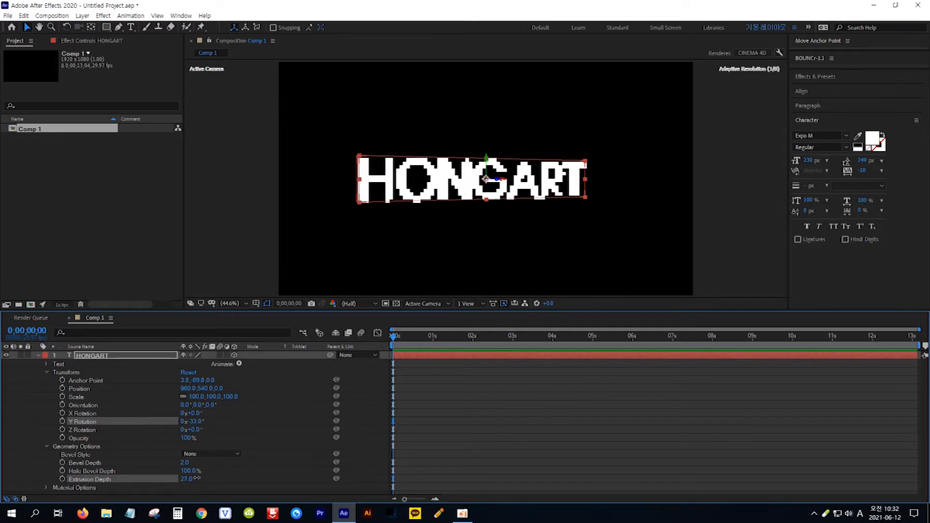
left_click_drag(202, 479, 259, 477)
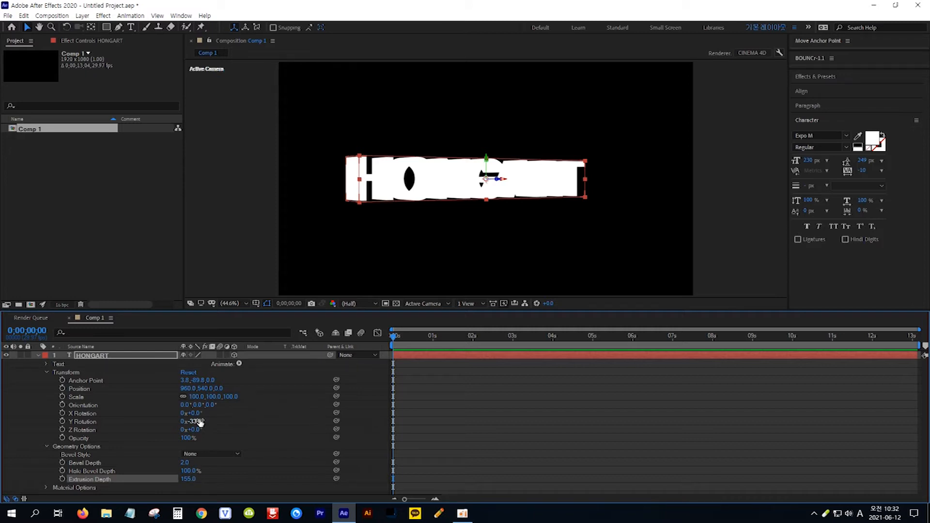
- Add a new point light with its color set to yellow FFE400
left_click(83, 16)
mouse_move(88, 28)
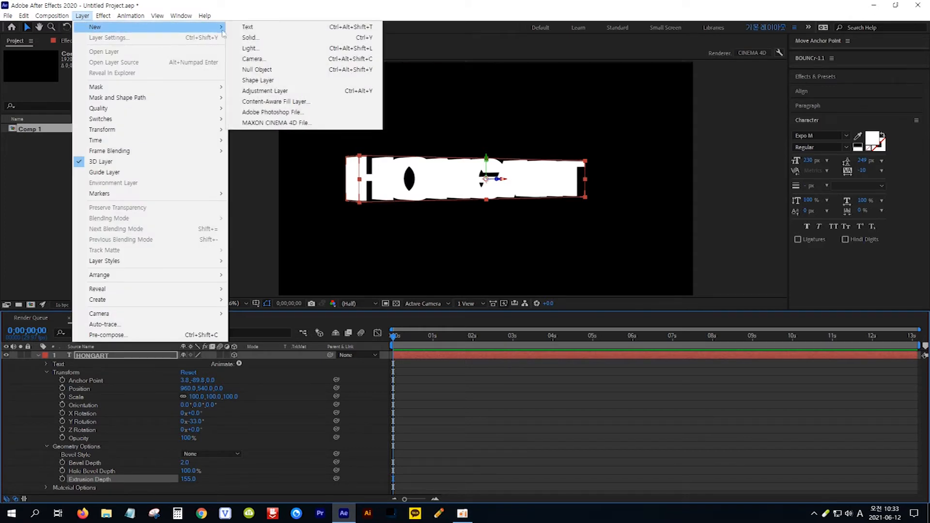
left_click(271, 51)
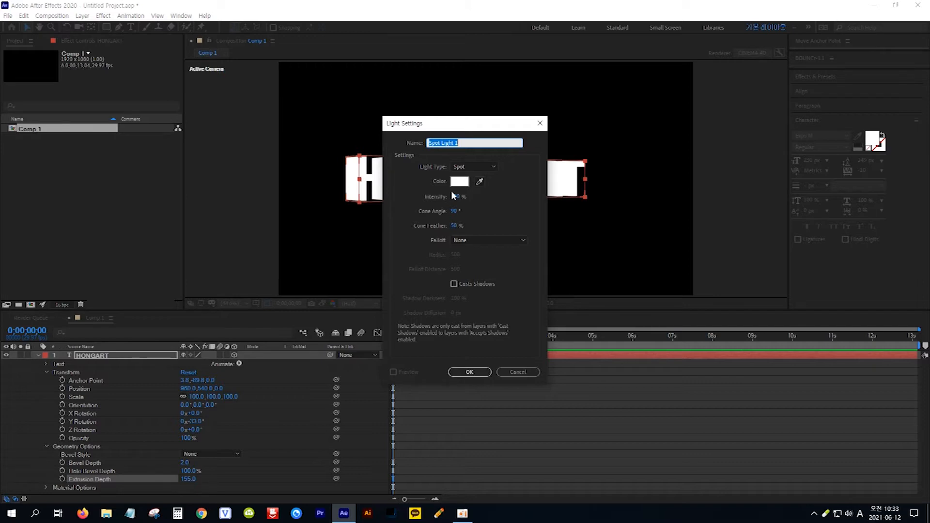
left_click(493, 166)
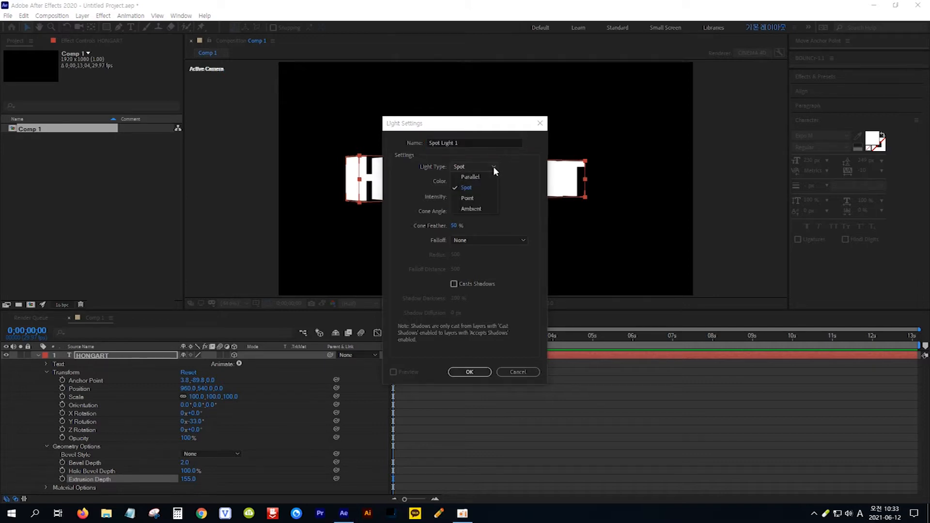
left_click(480, 199)
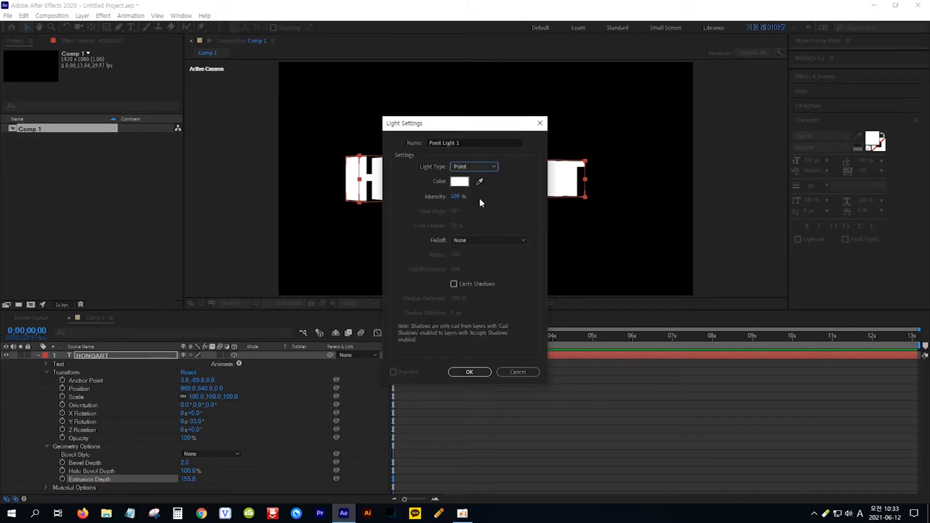
left_click(459, 182)
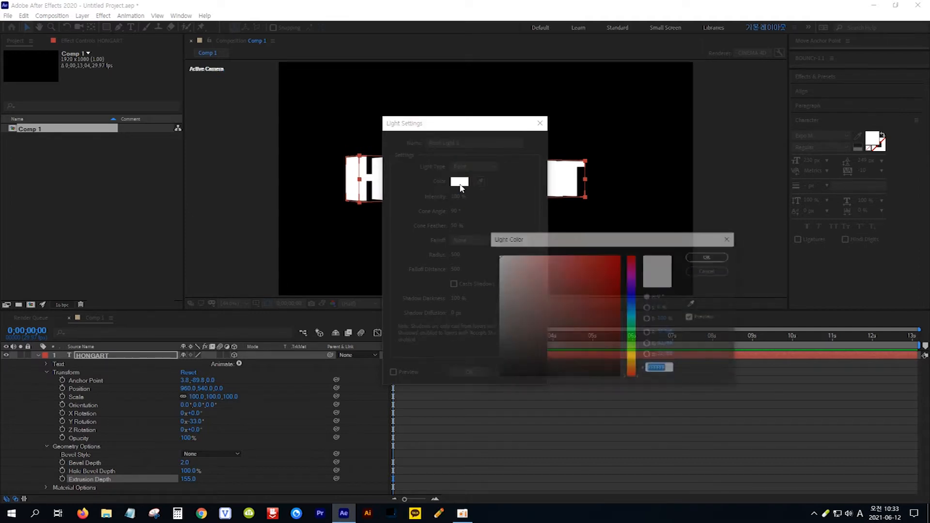
left_click(633, 361)
left_click(620, 255)
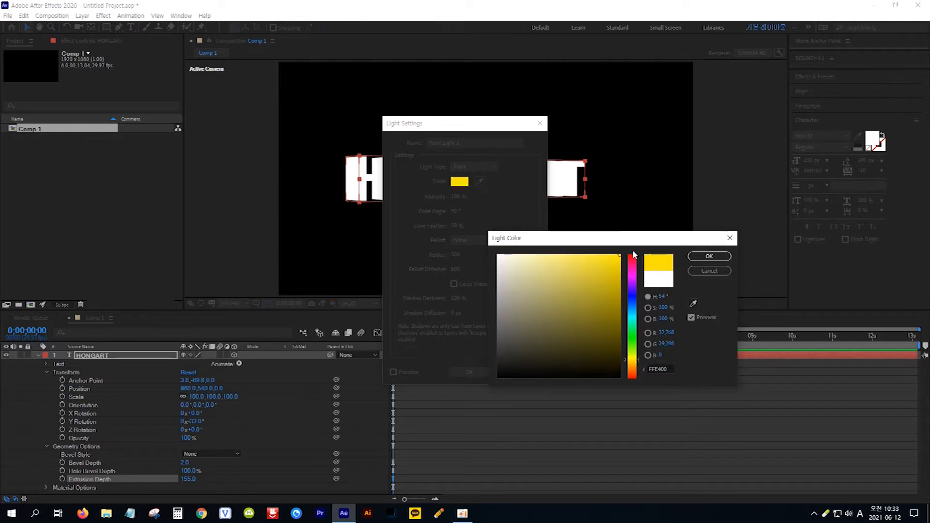
left_click(709, 256)
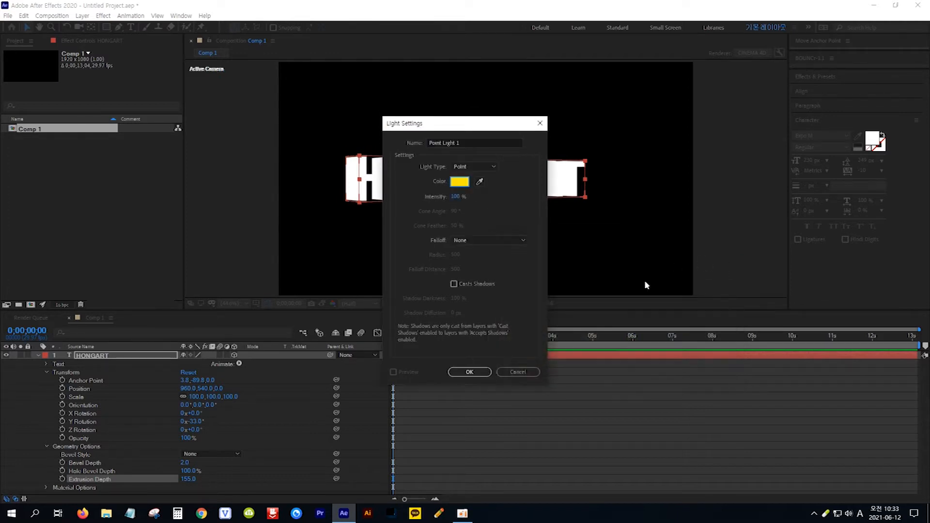
left_click(476, 371)
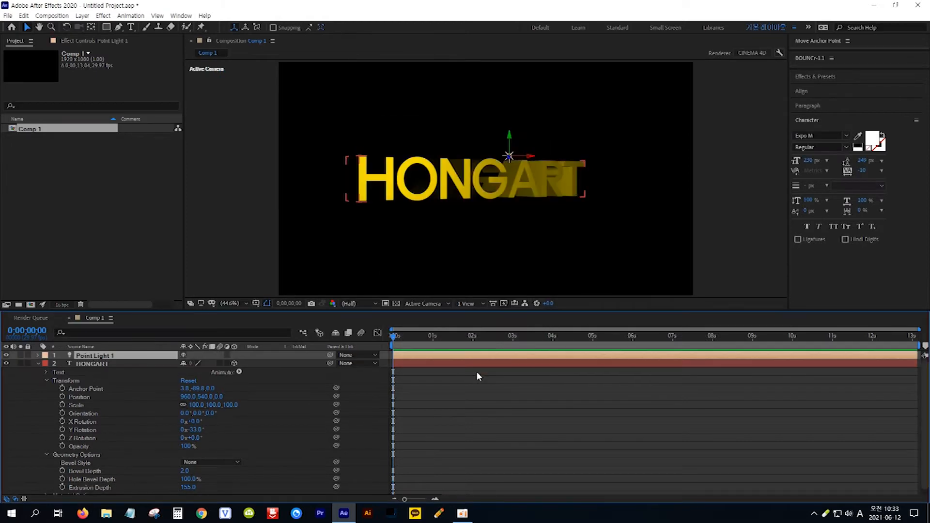
- Set the text layer's Y Rotation to 0°
left_click(199, 429)
type("0")
left_click(239, 431)
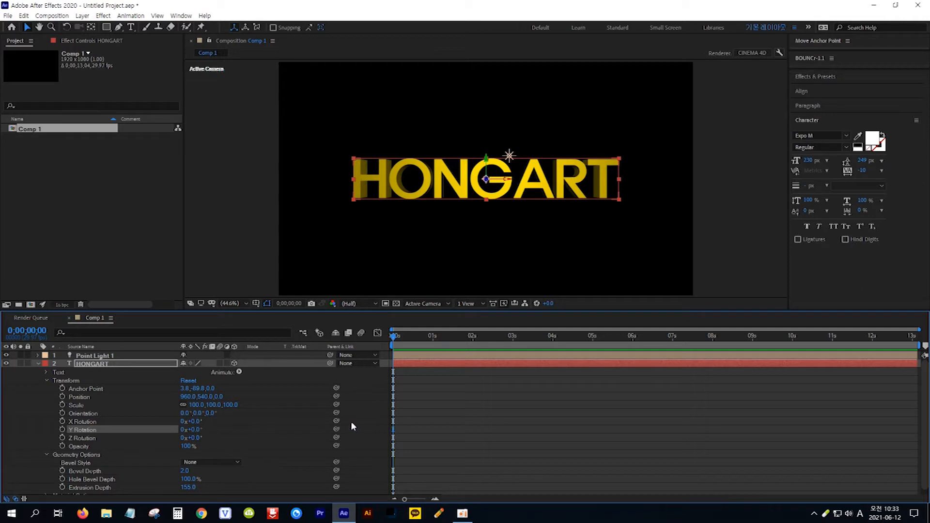
- Keyframe the text's X Rotation at 0° at the start and one full turn (360°) at 2 seconds
left_click(62, 422)
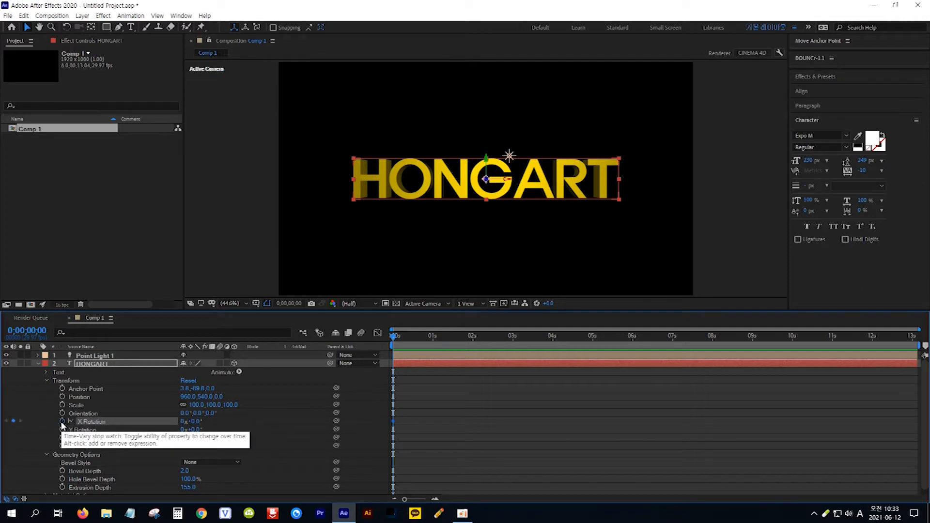
left_click(30, 331)
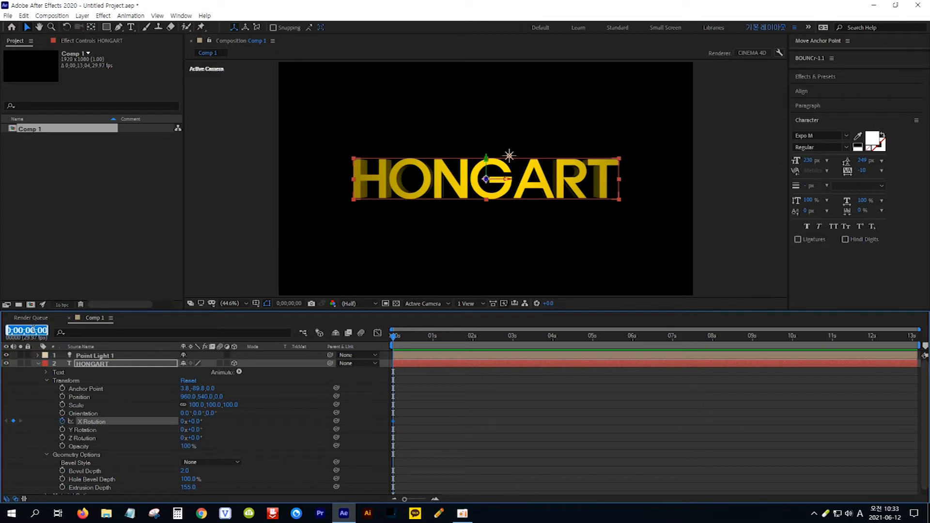
type("2")
key("Return")
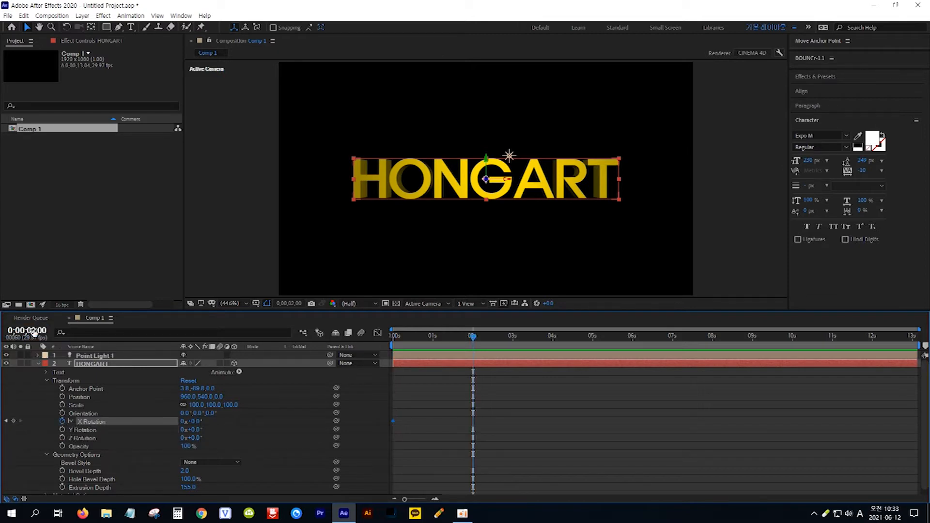
left_click(196, 421)
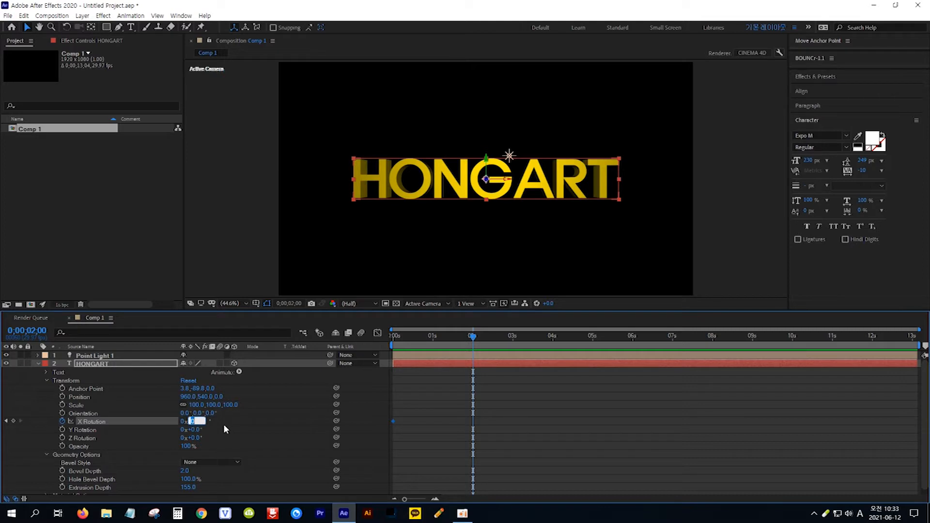
type("360")
key("Return")
- Preview the rotation animation from the beginning of the timeline
key("Home")
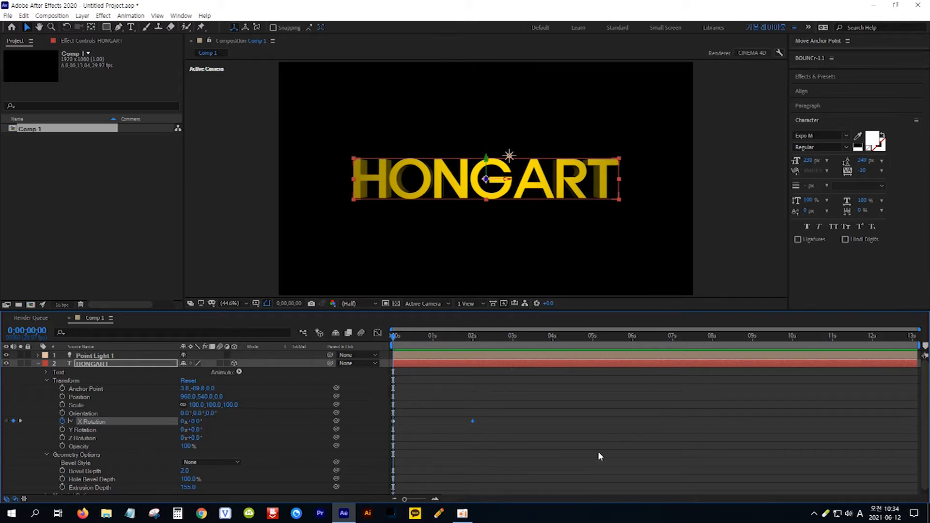
key("space")
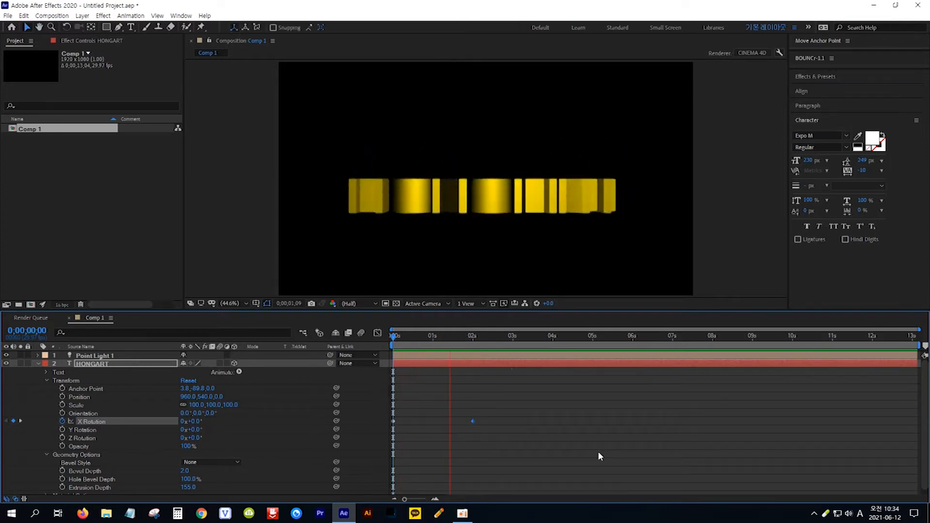
key("space")
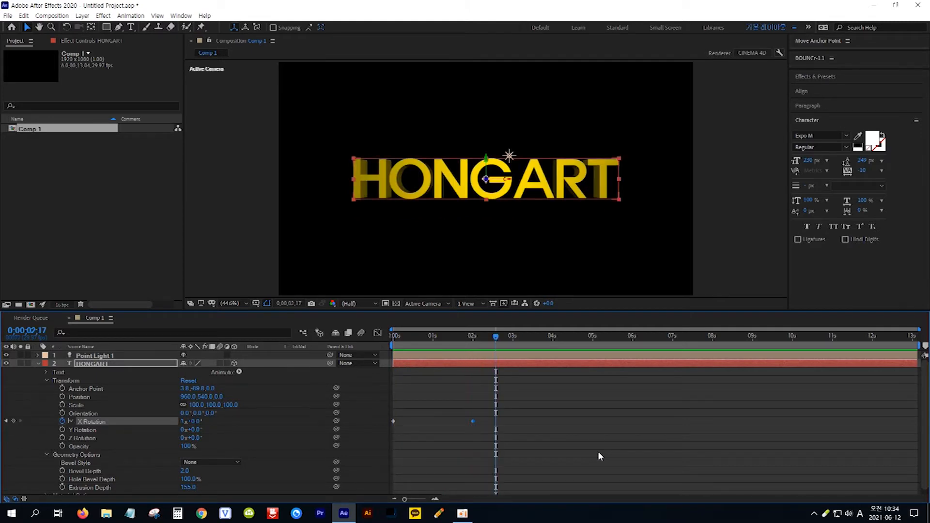
key("Home")
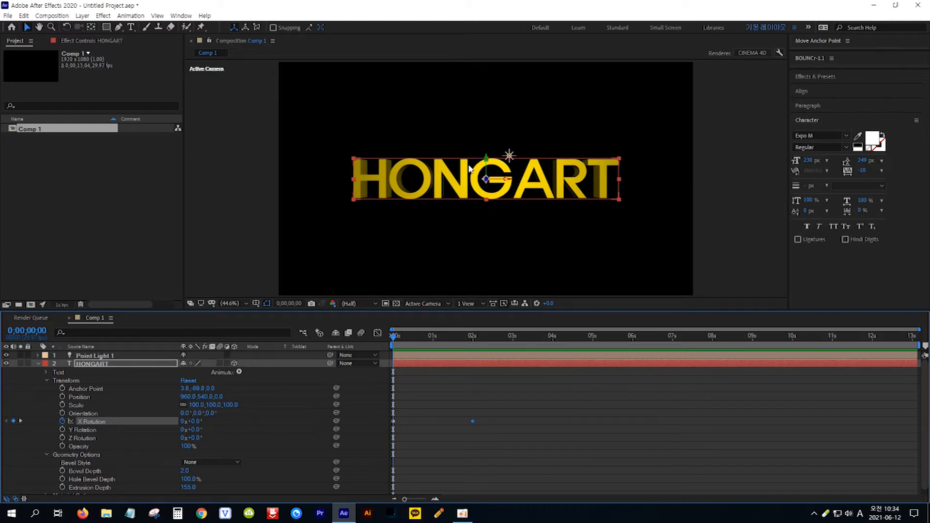
- Set the point light's Intensity to 200%
left_click(38, 356)
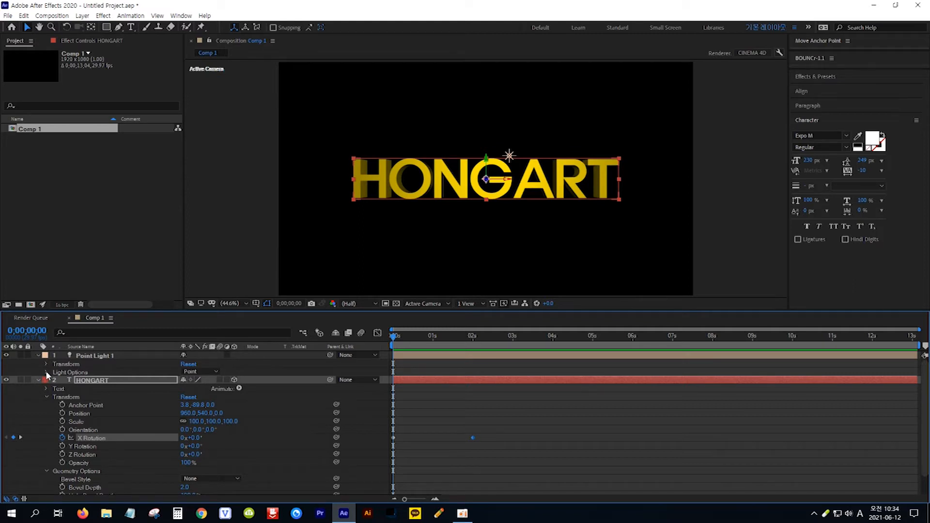
left_click(46, 372)
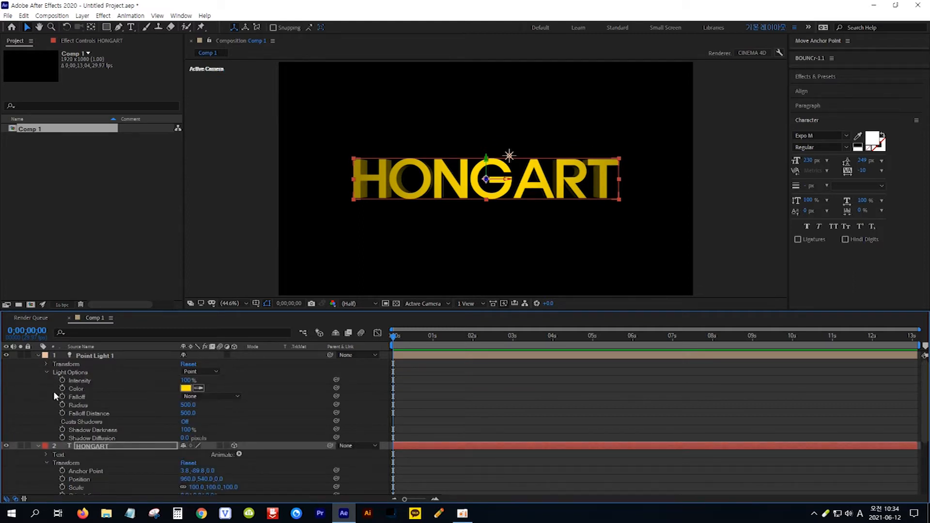
left_click(186, 380)
type("200")
key("Return")
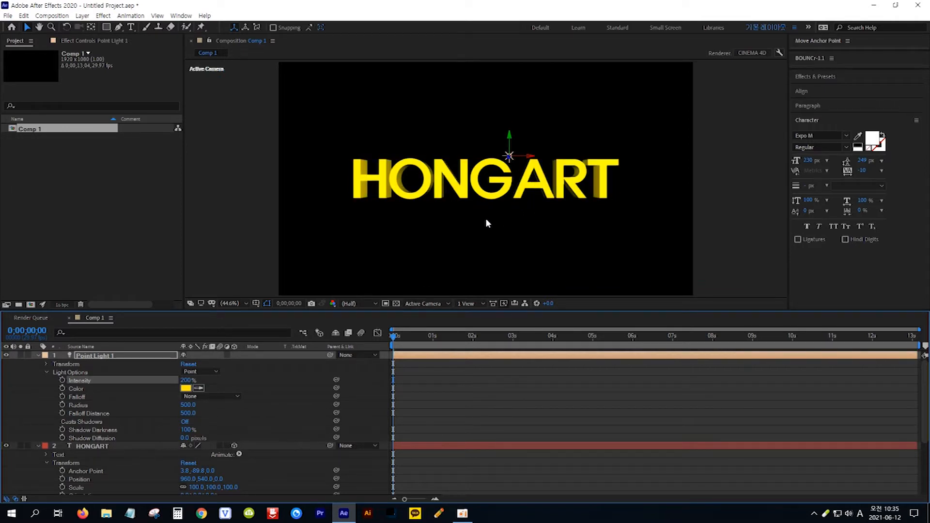
- Create a new white solid layer at composition size
left_click(38, 356)
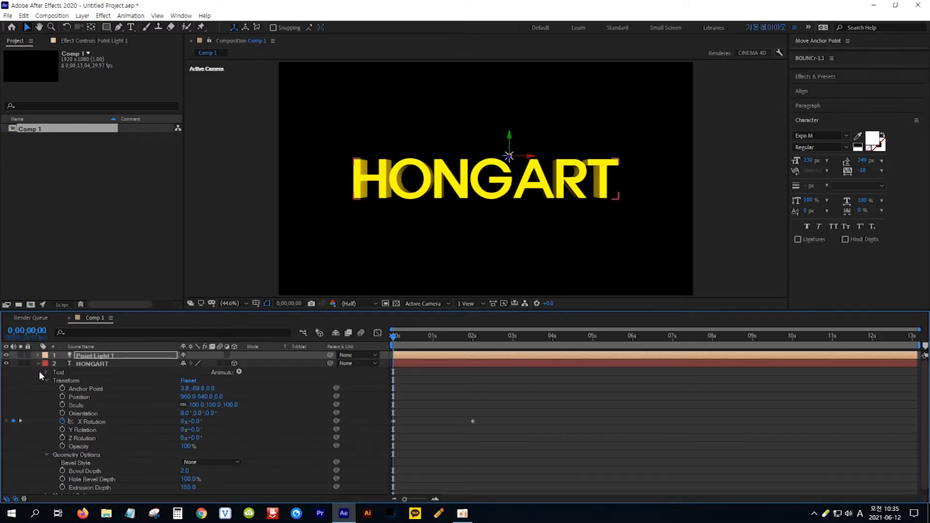
left_click(38, 363)
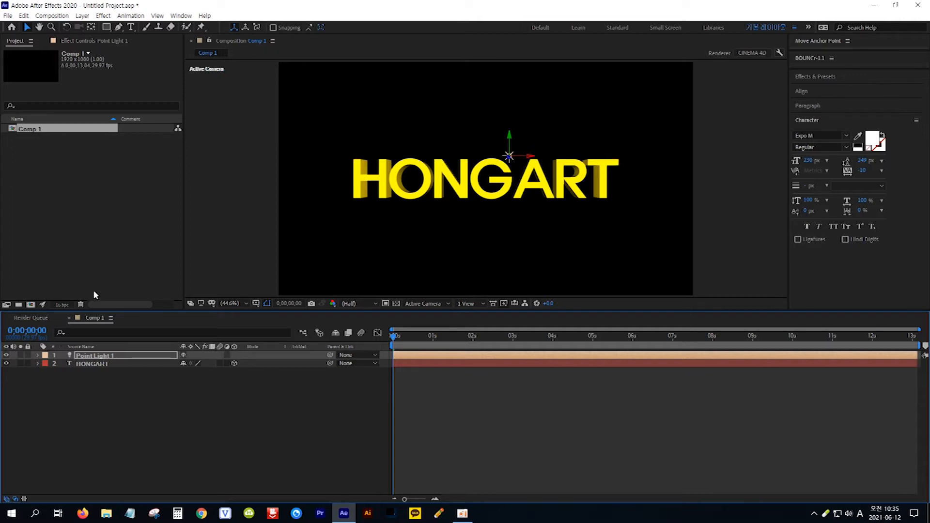
left_click(82, 16)
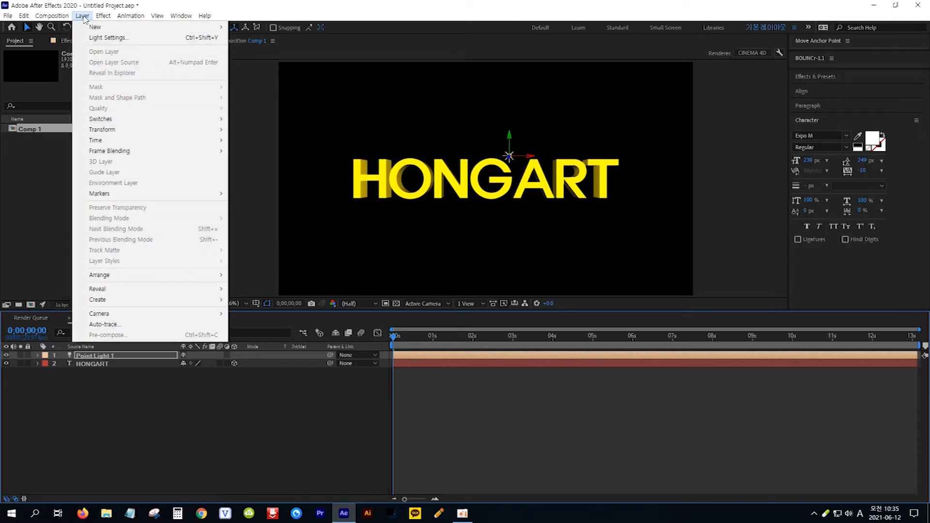
mouse_move(91, 28)
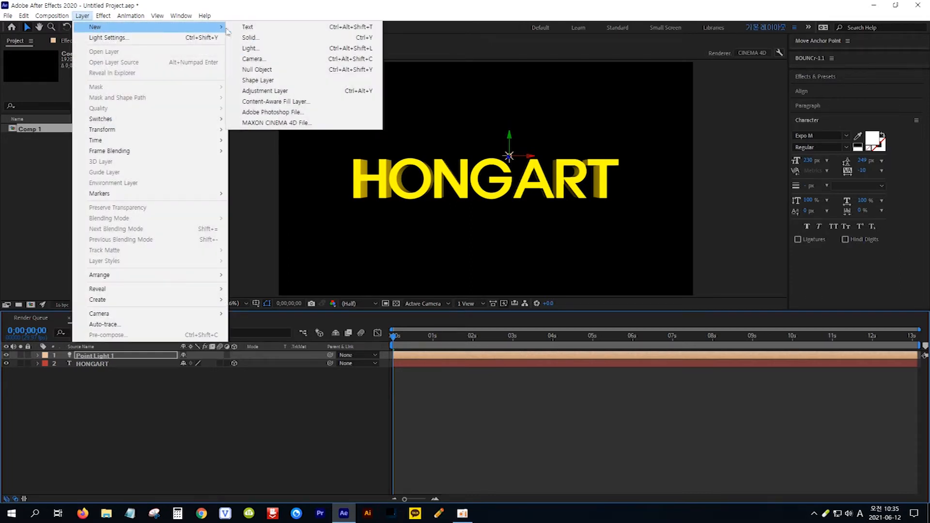
left_click(264, 39)
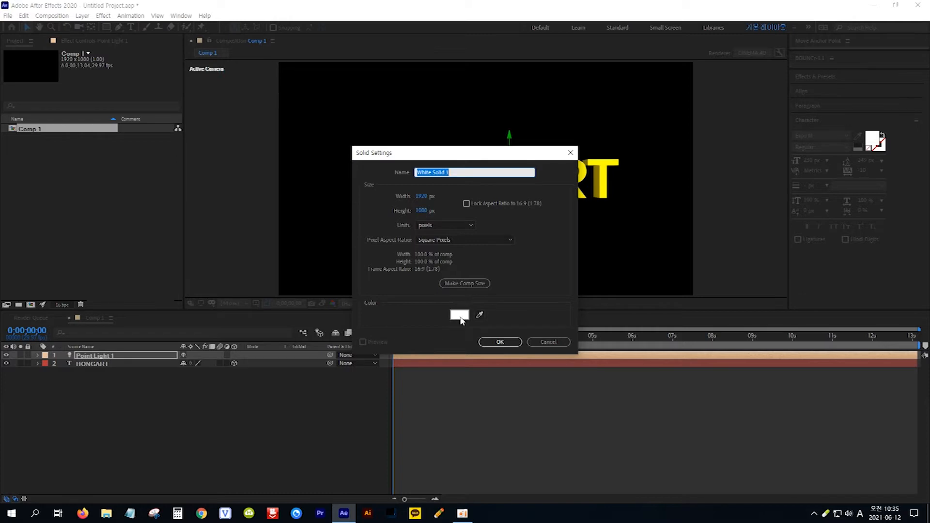
left_click(499, 342)
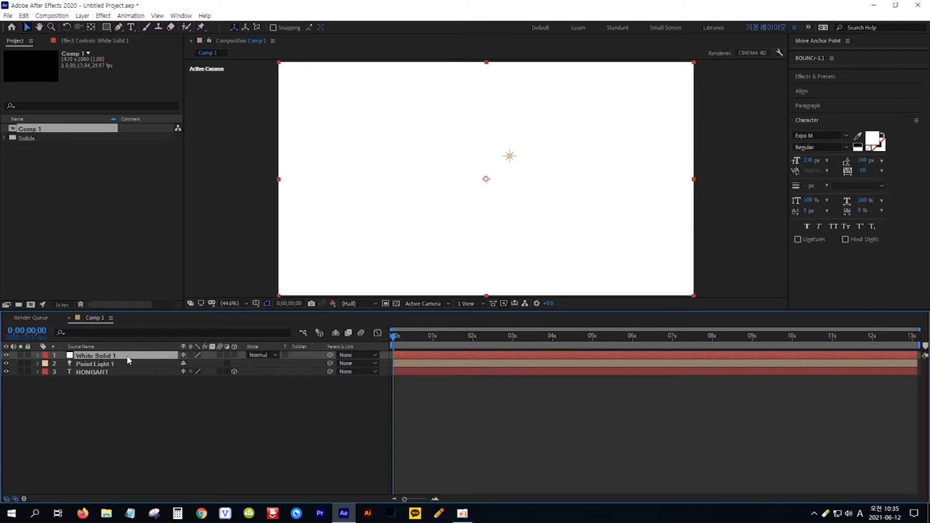
- Move the white solid to the bottom of the layer stack and apply the CC Star Burst effect to it
left_click_drag(128, 360, 115, 381)
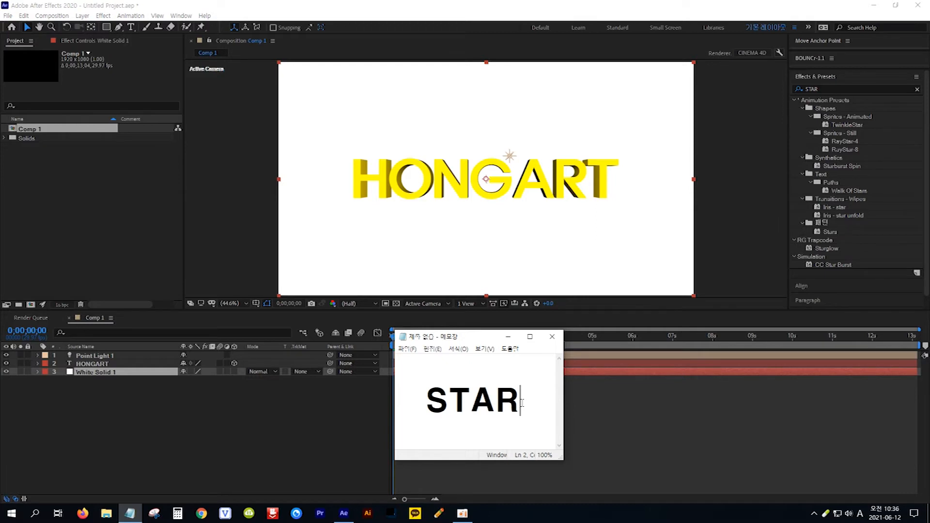
left_click_drag(522, 402, 432, 401)
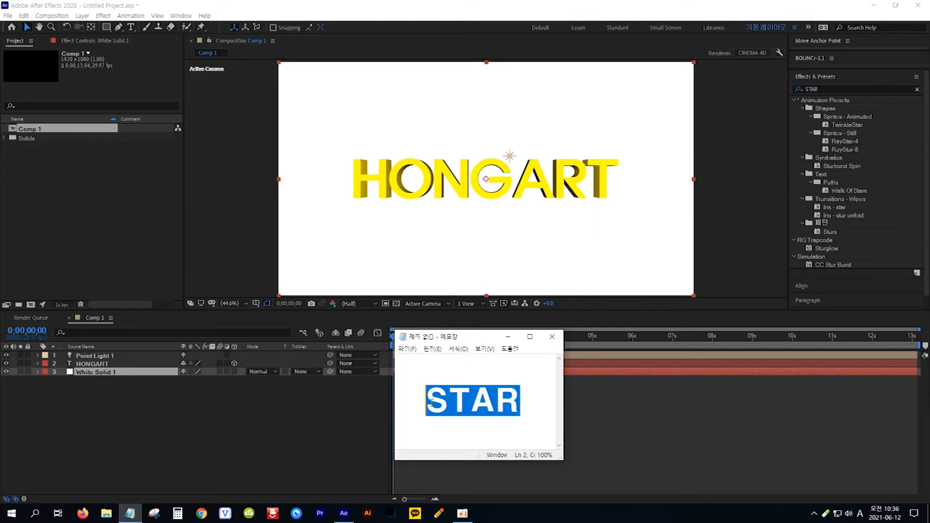
left_click(844, 77)
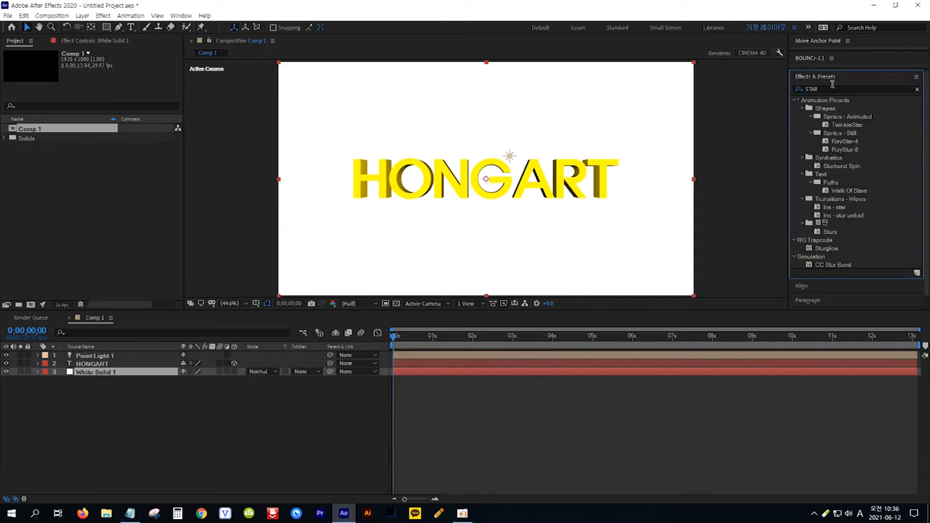
left_click(842, 265)
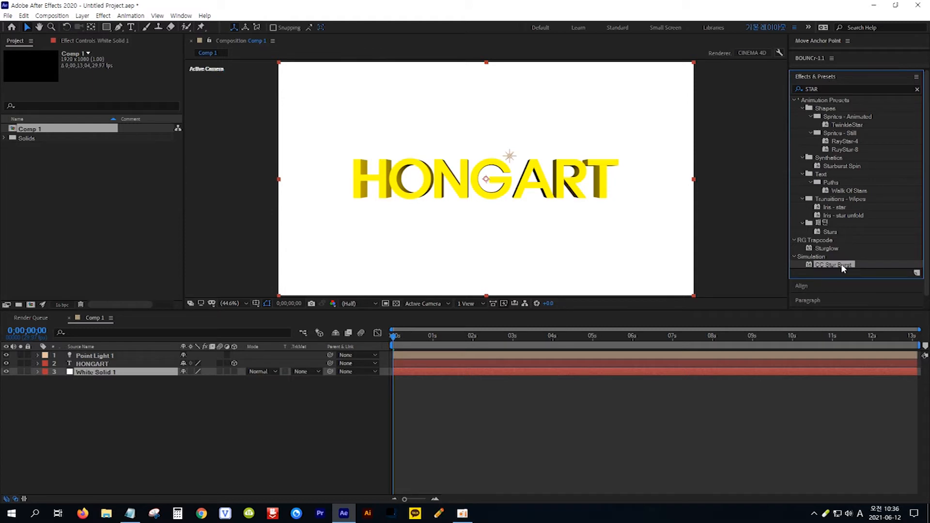
left_click_drag(843, 267, 230, 375)
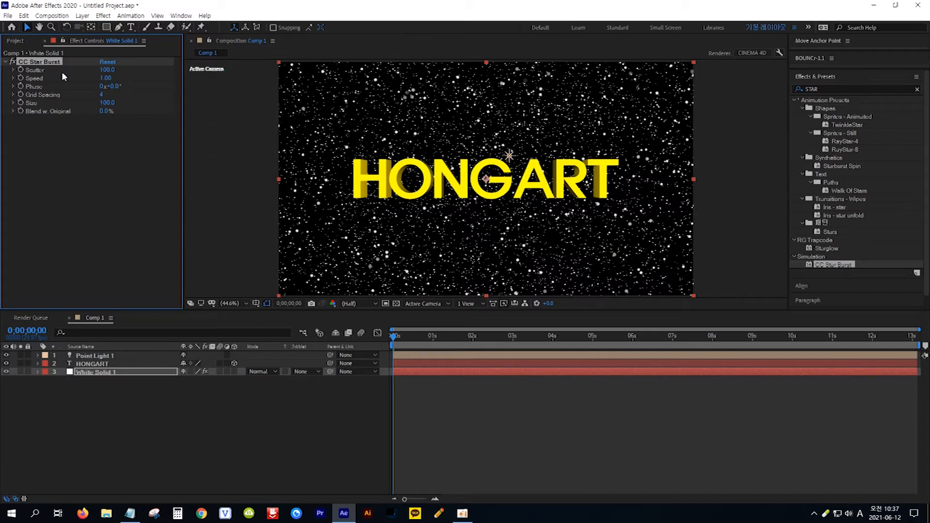
- Set CC Star Burst's Scatter to 800
left_click(107, 69)
type("800")
key("Return")
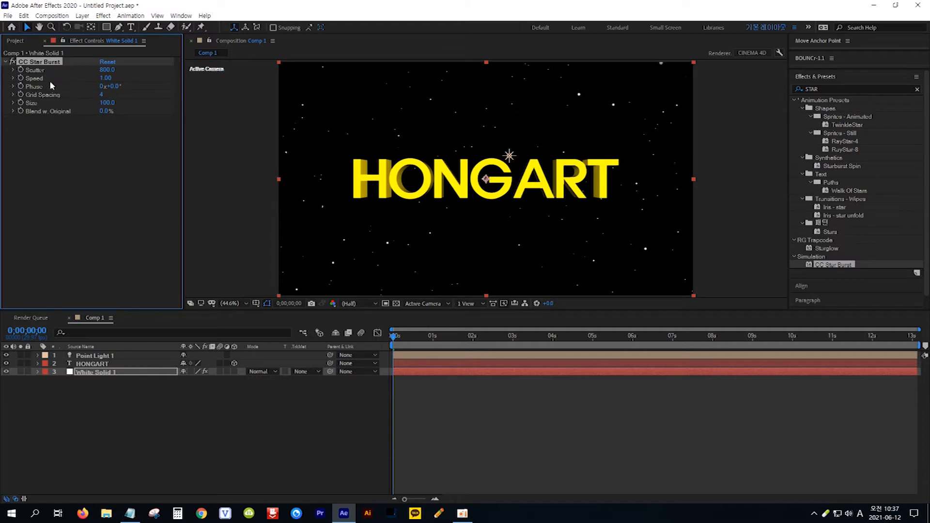
- Set CC Star Burst's Speed to 0.3 and preview the animation from the timeline
left_click(104, 78)
type("0.3")
key("Return")
left_click(445, 418)
key("space")
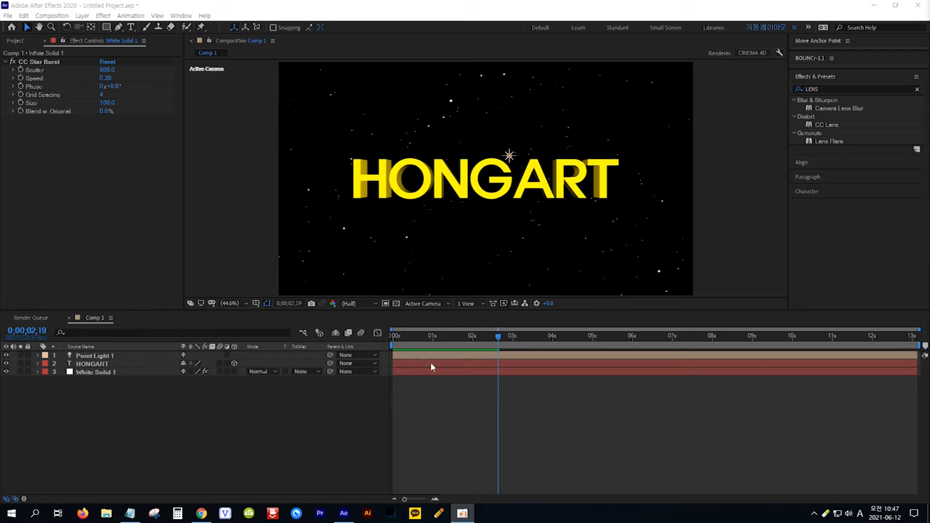
- Create a new composition named Comp 2 with the HDTV 1080 29.97 preset
left_click(57, 16)
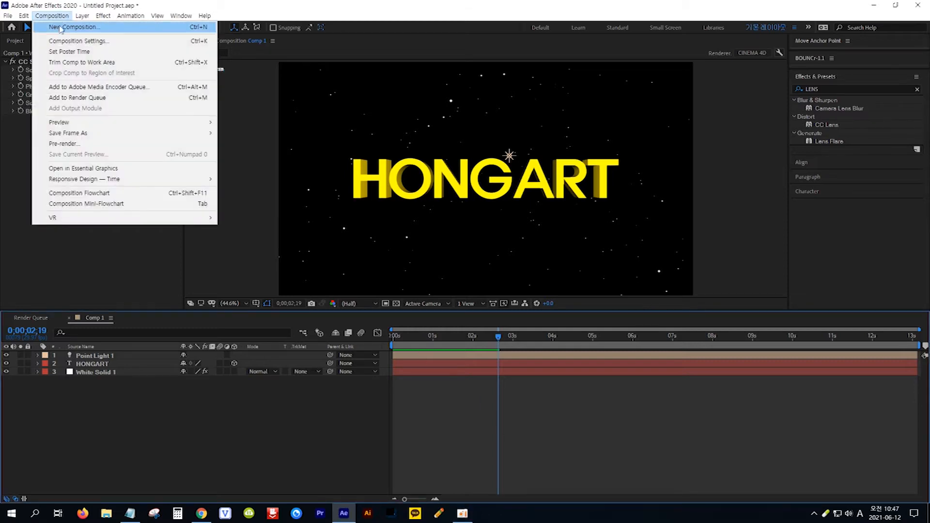
left_click(64, 28)
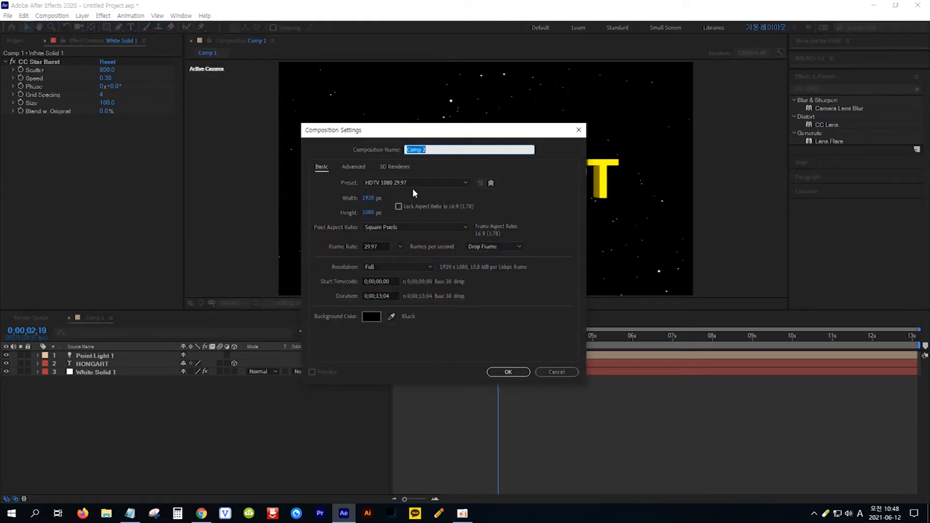
left_click(514, 370)
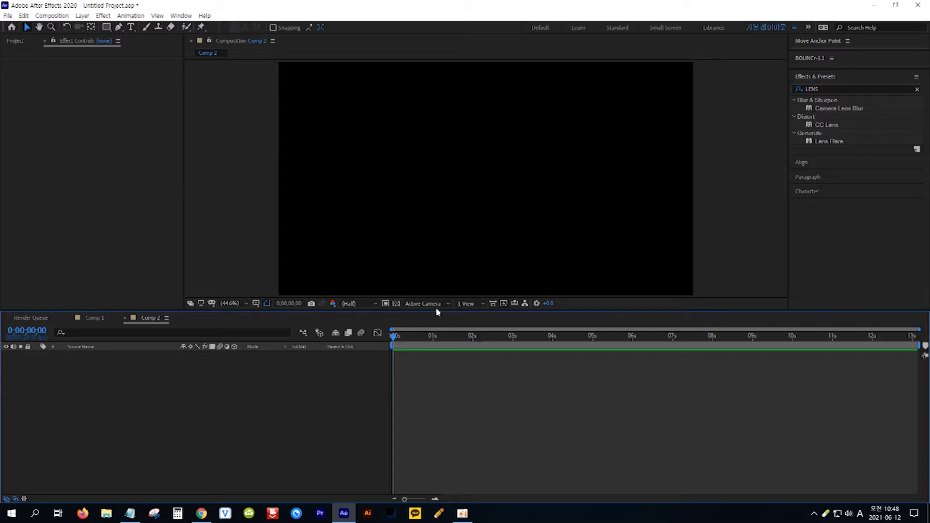
- Create a new black solid layer at composition size in Comp 2
left_click(83, 17)
mouse_move(87, 27)
left_click(256, 39)
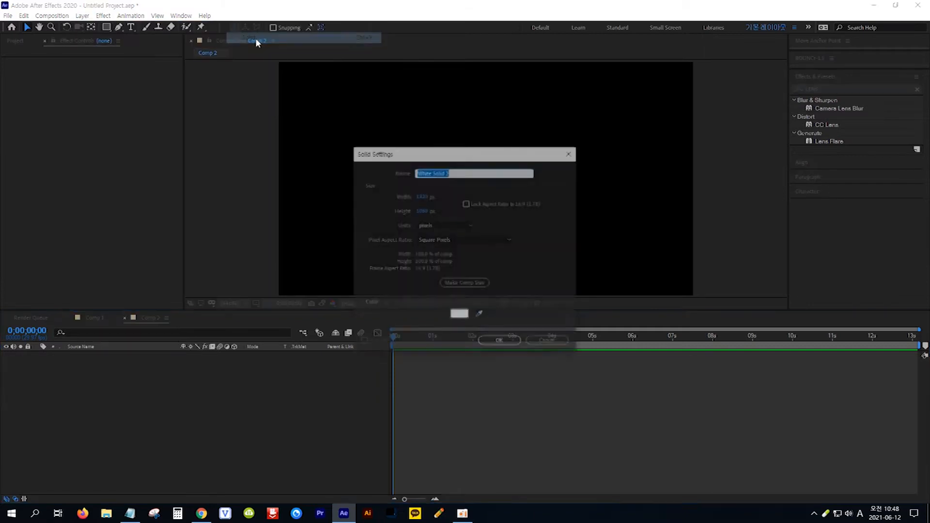
left_click(459, 315)
left_click_drag(514, 370, 496, 378)
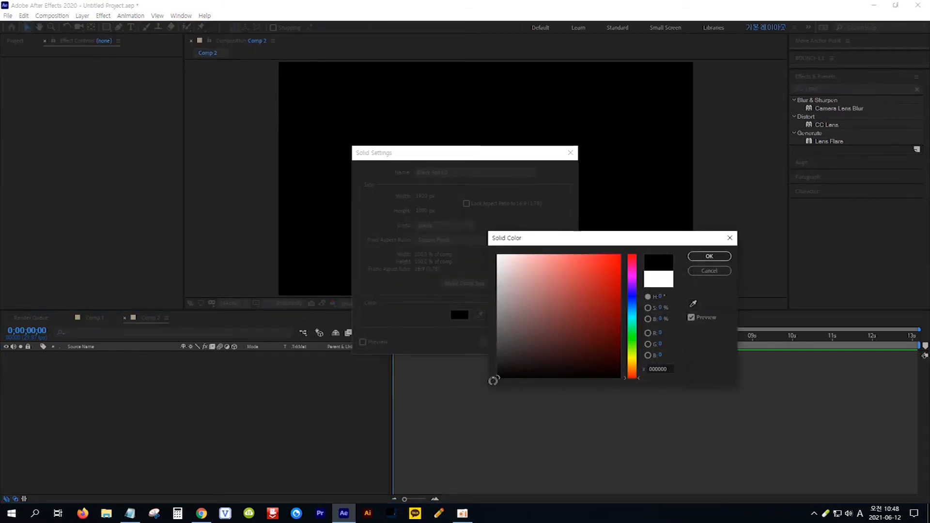
left_click(700, 262)
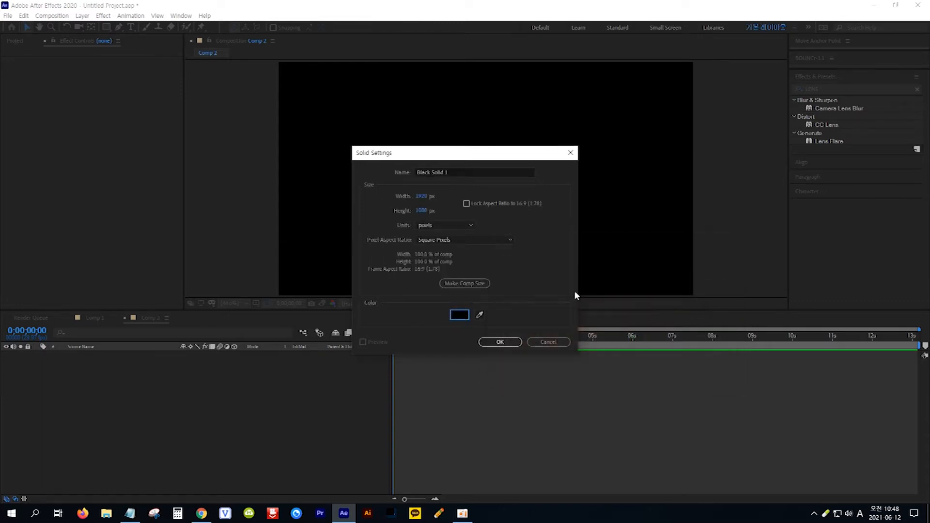
left_click(509, 342)
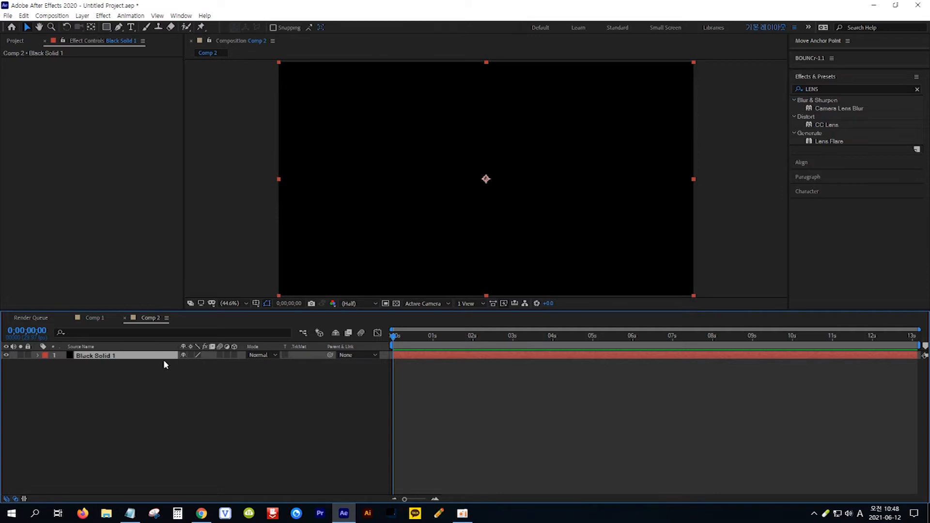
- Search the effects for LENS and apply Lens Flare to the black solid
left_click(129, 513)
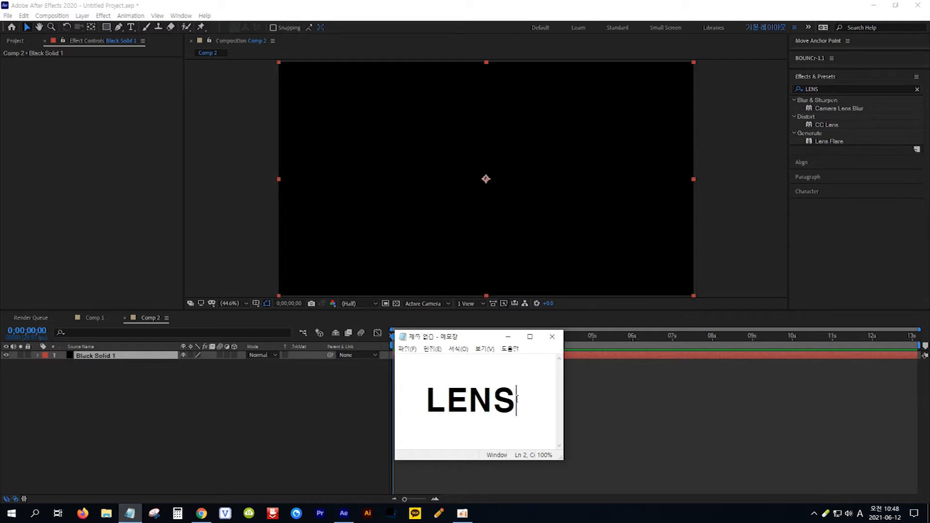
left_click_drag(517, 401, 427, 400)
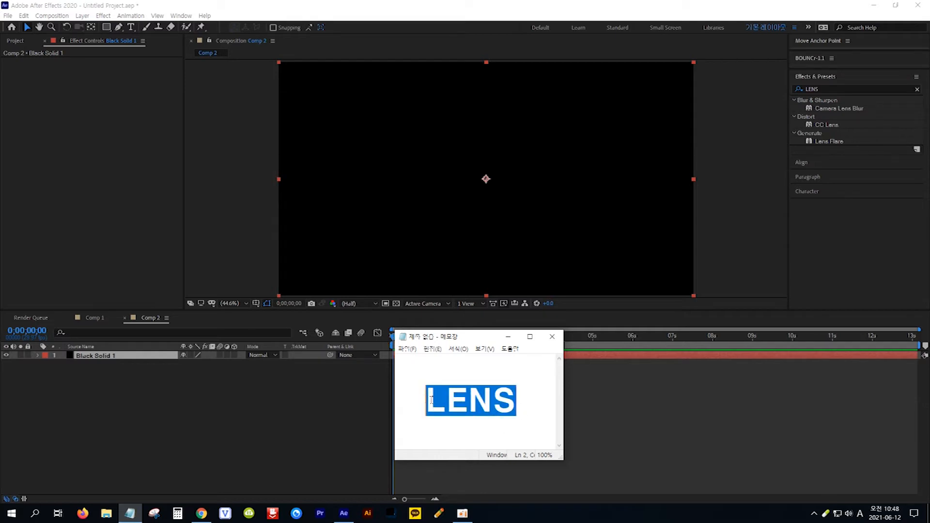
left_click(835, 89)
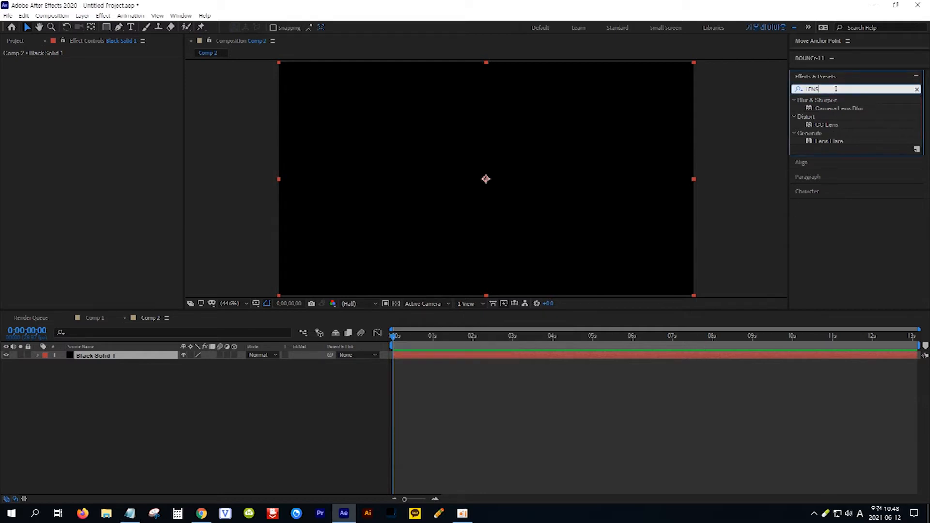
left_click(845, 140)
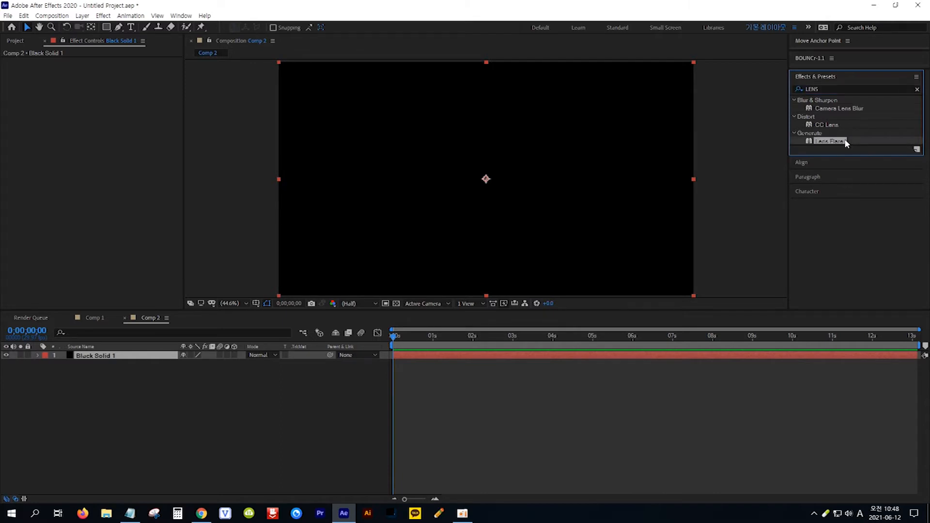
left_click_drag(845, 141, 158, 357)
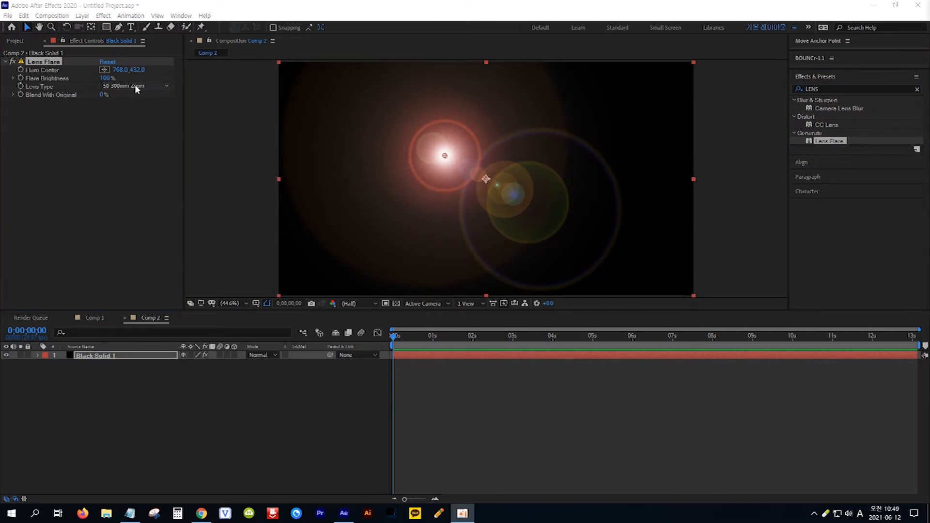
- Set the Lens Flare's Lens Type to 105mm Prime
left_click(166, 87)
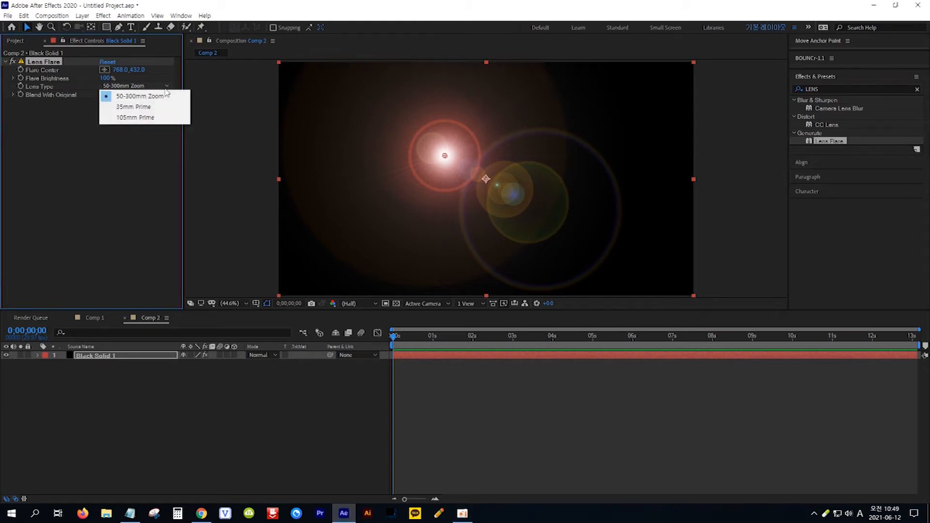
left_click(163, 121)
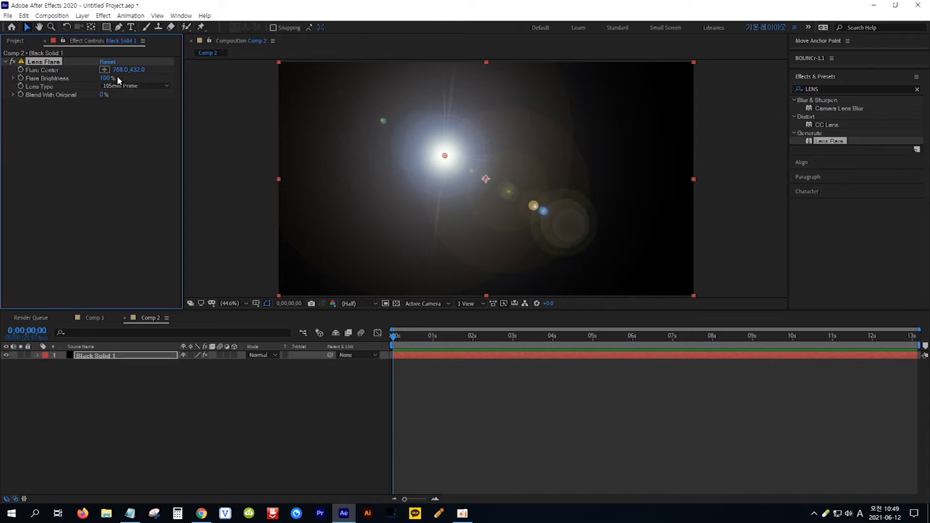
- Move the Flare Center to the middle of the composition and lower Flare Brightness to 77%
left_click(104, 71)
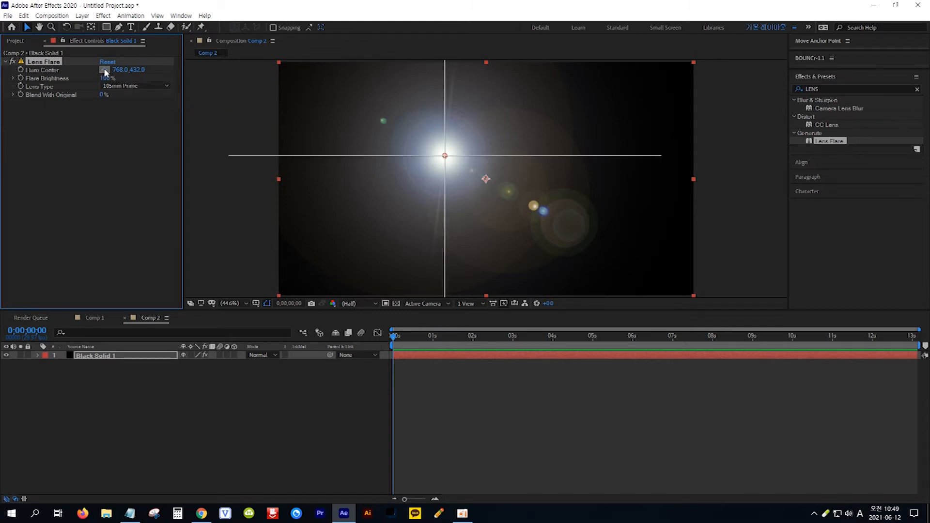
left_click(486, 178)
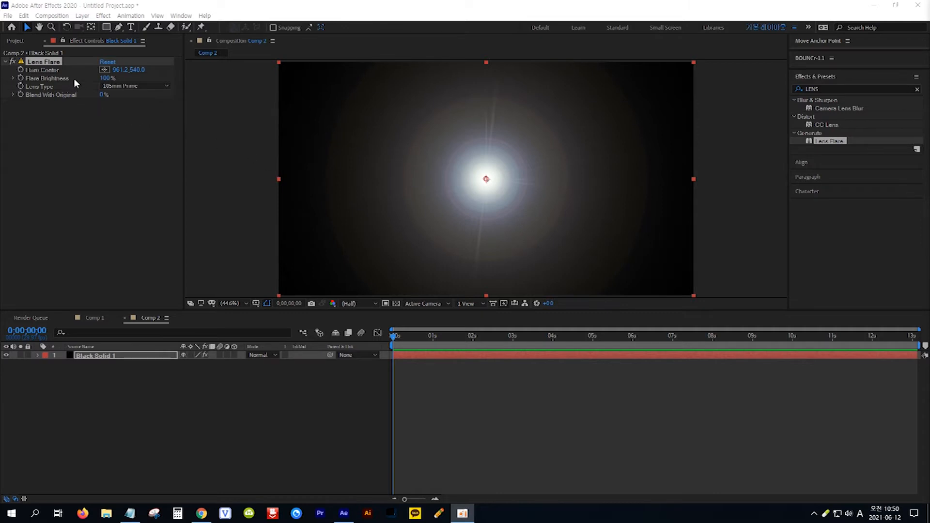
left_click_drag(107, 80, 95, 78)
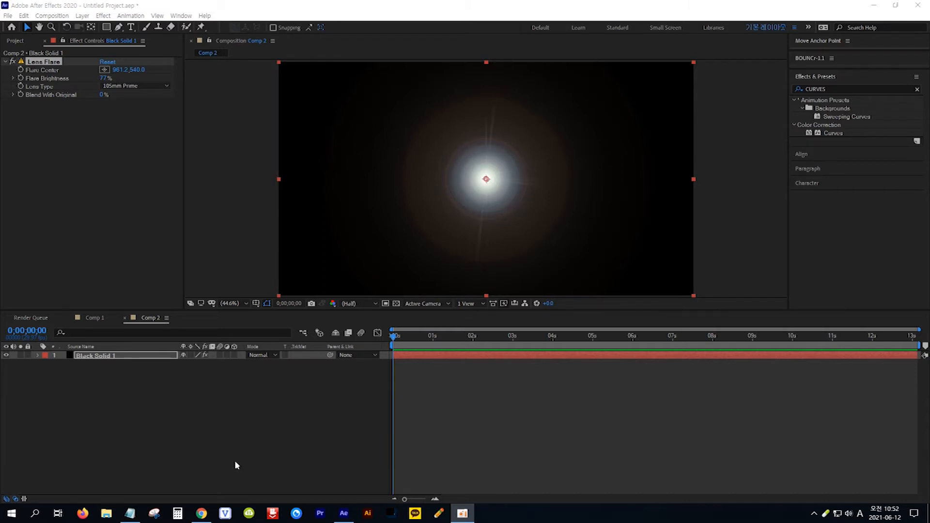
- Search the effects for CURVES and apply Curves to the black solid
left_click(129, 513)
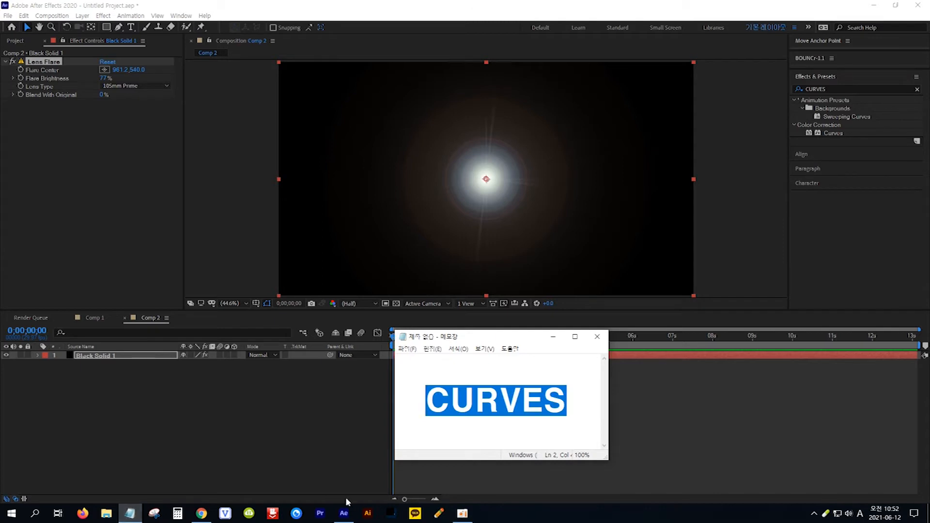
left_click(566, 406)
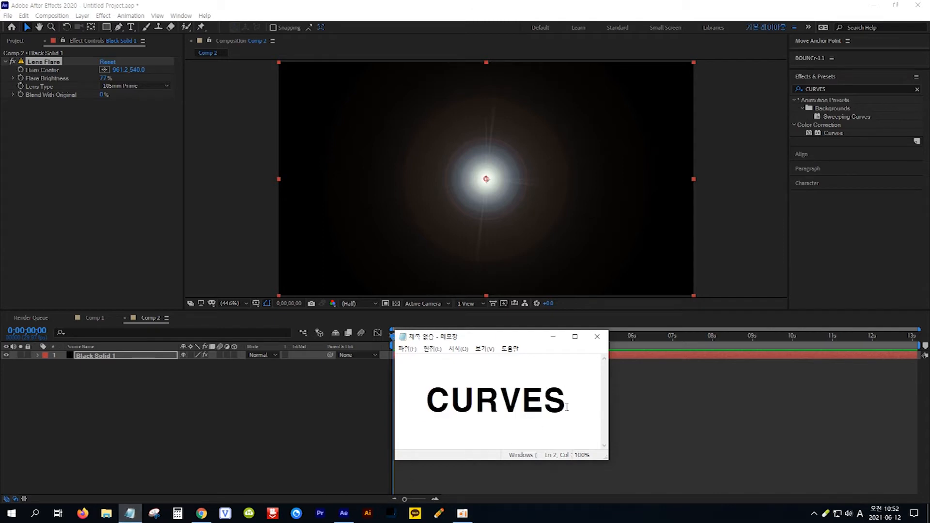
left_click_drag(567, 406, 429, 403)
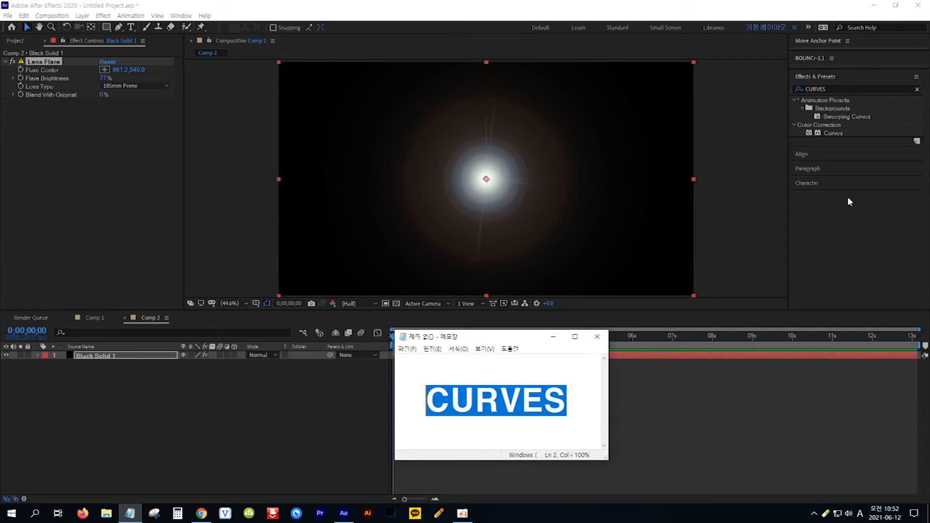
left_click(838, 79)
left_click(841, 76)
left_click_drag(851, 132, 161, 354)
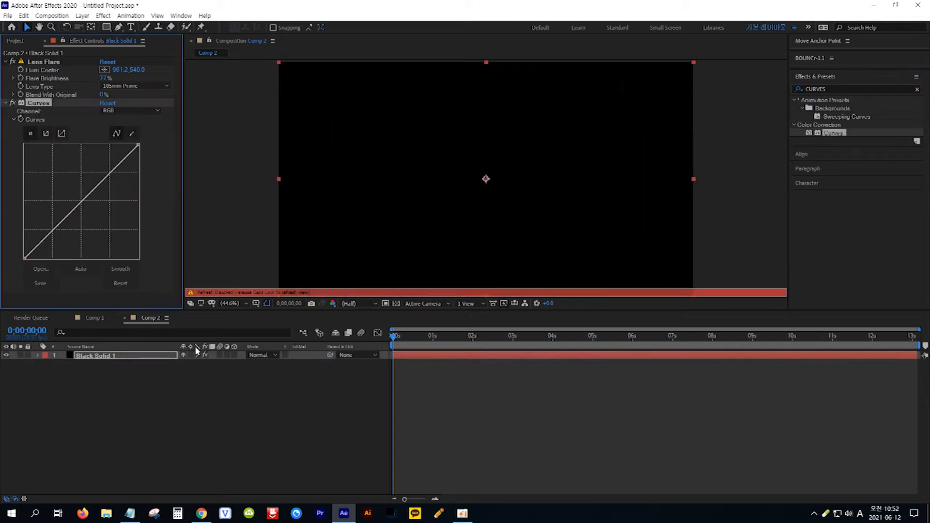
- Bend the RGB curve downward in the middle to darken the flare's midtones
key("Caps_Lock")
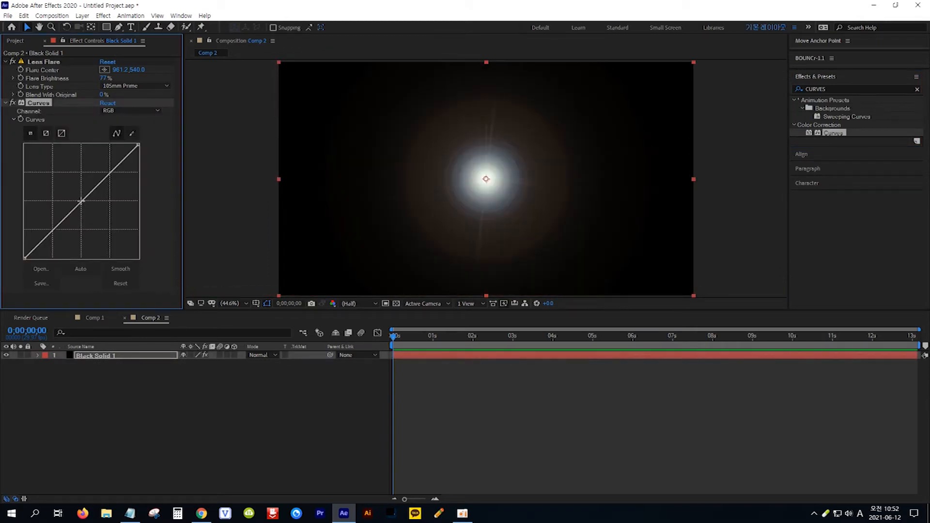
mouse_move(83, 207)
left_mouse_down()
mouse_move(98, 219)
mouse_move(71, 188)
mouse_move(101, 210)
left_mouse_up()
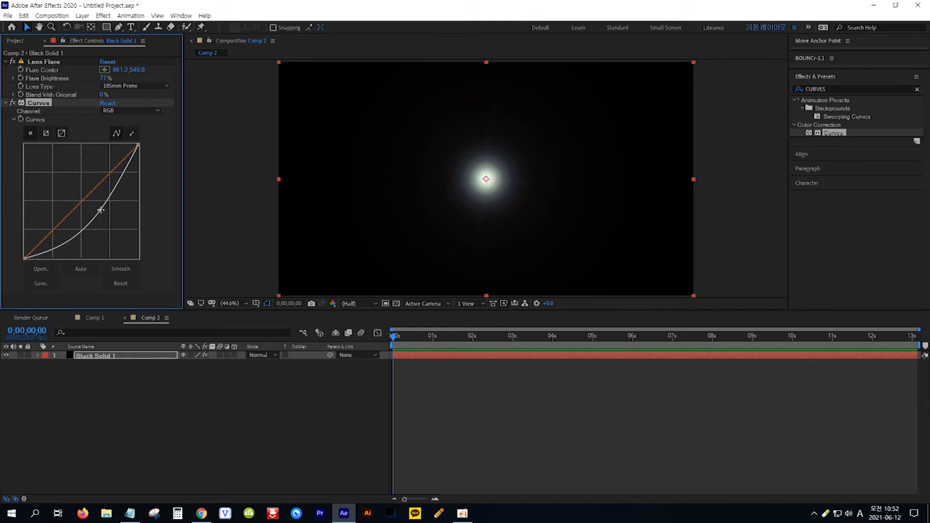
- Switch the Curves channel to Red and pull the red curve slightly downward
left_click(157, 110)
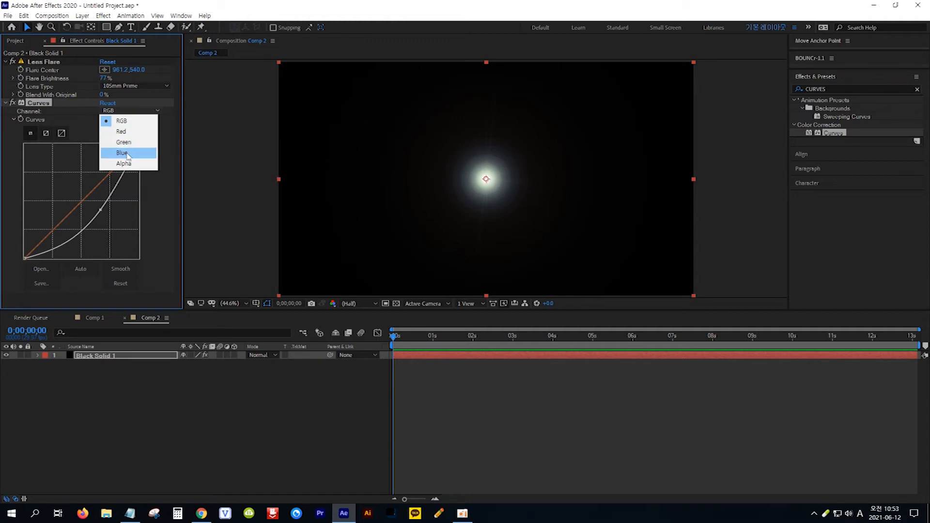
left_click(122, 132)
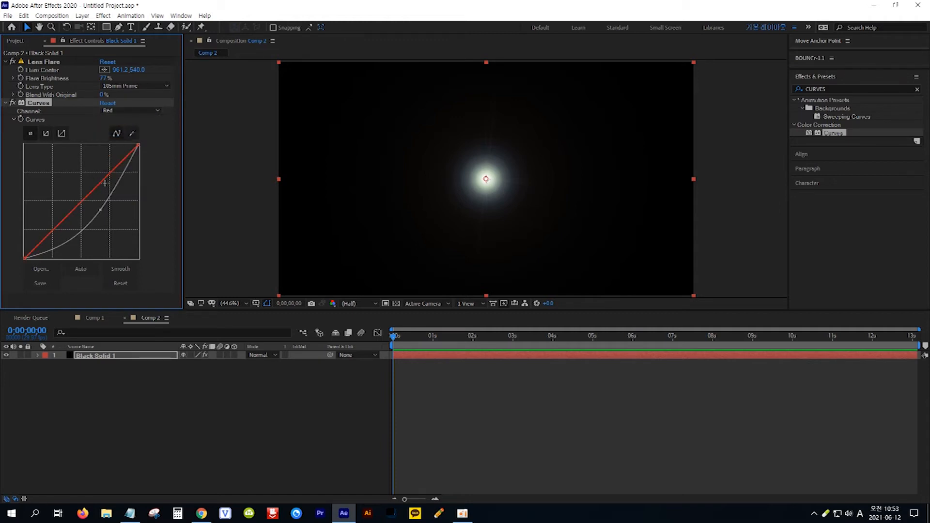
mouse_move(83, 200)
left_mouse_down()
mouse_move(87, 213)
mouse_move(77, 192)
mouse_move(88, 209)
mouse_move(71, 196)
mouse_move(89, 210)
left_mouse_up()
- Switch the Curves channel to Green, adjust the green curve slightly, and smooth the curves
left_click(158, 111)
left_click(121, 141)
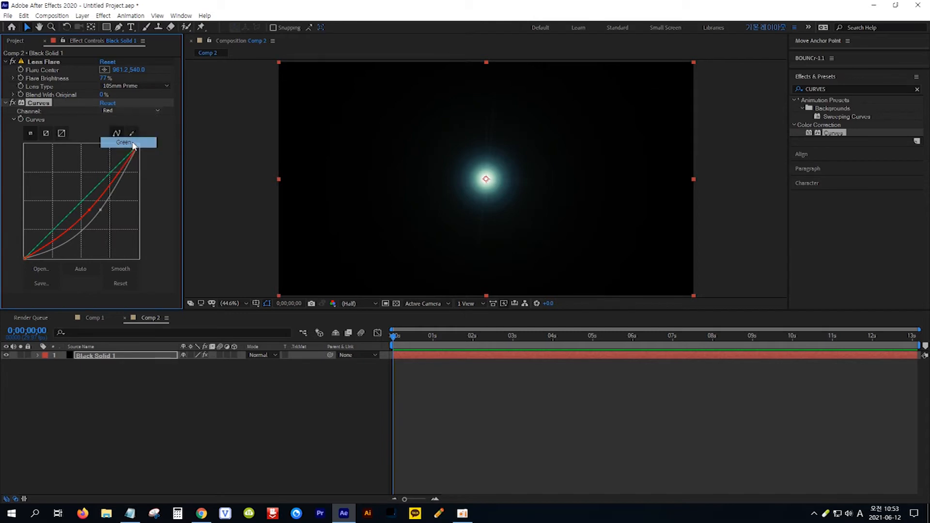
mouse_move(83, 200)
left_mouse_down()
mouse_move(75, 196)
mouse_move(87, 206)
left_mouse_up()
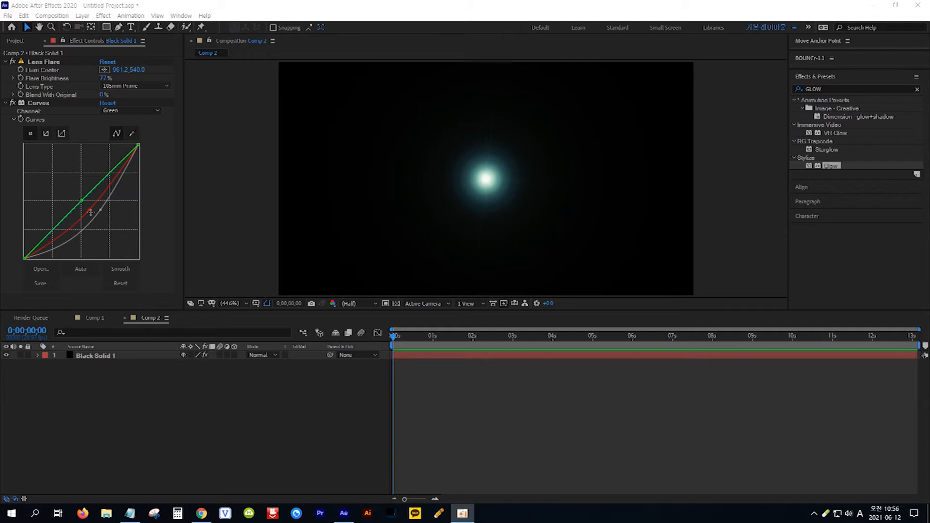
left_click(120, 268)
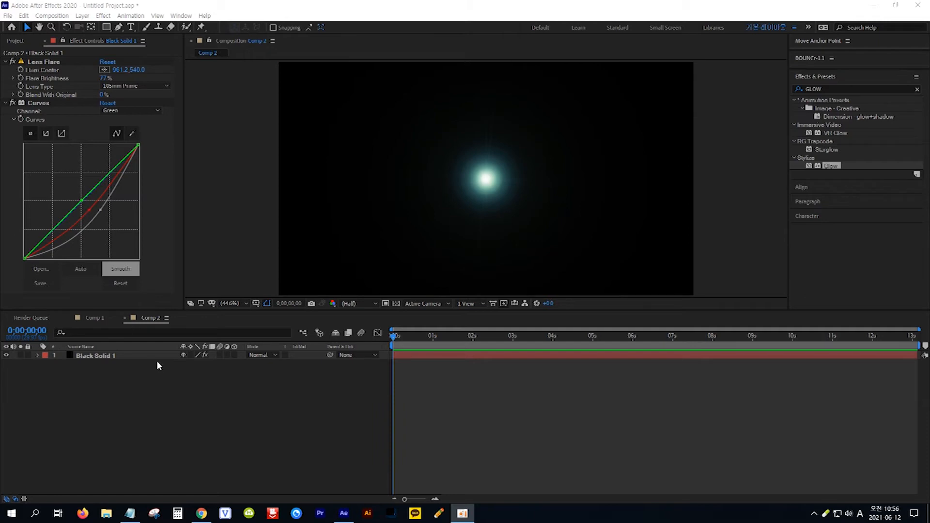
- Search the effects for GLOW and apply Glow to the black solid
left_click(130, 514)
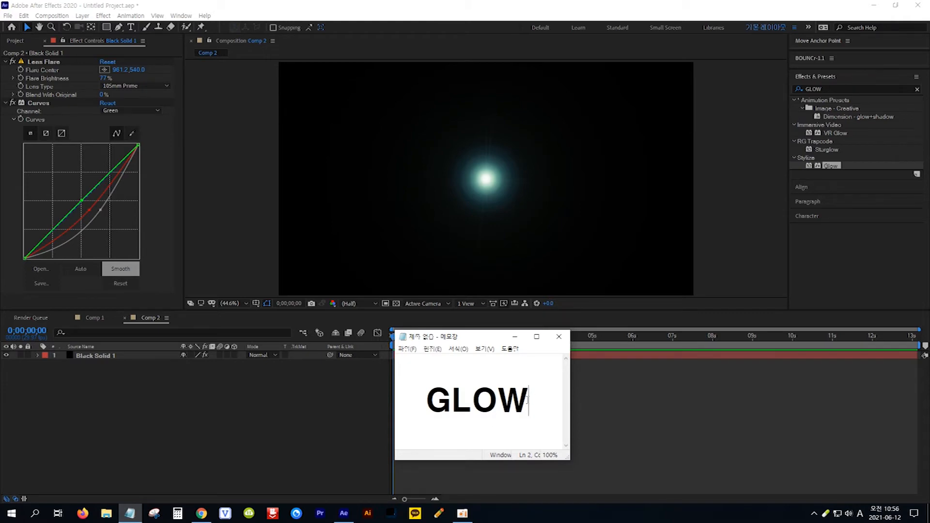
left_click_drag(527, 399, 431, 400)
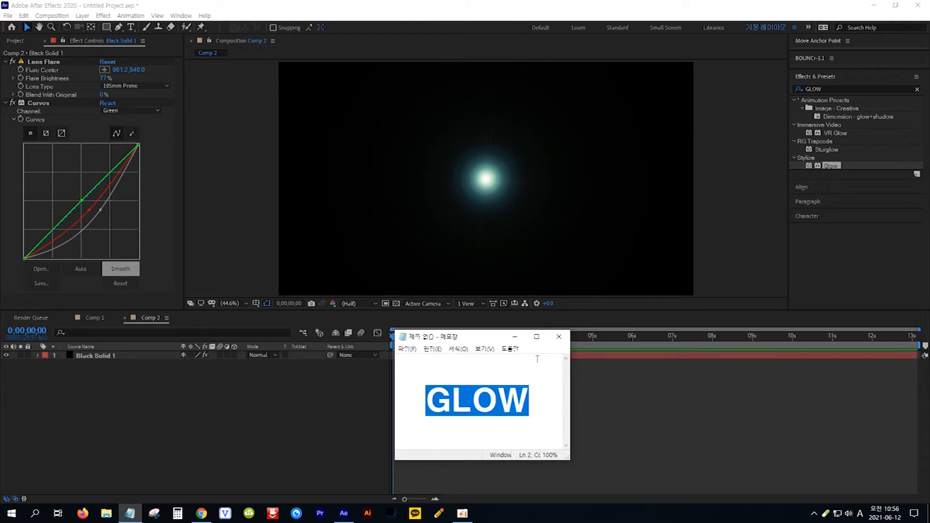
left_click(833, 166)
left_click_drag(834, 168, 128, 357)
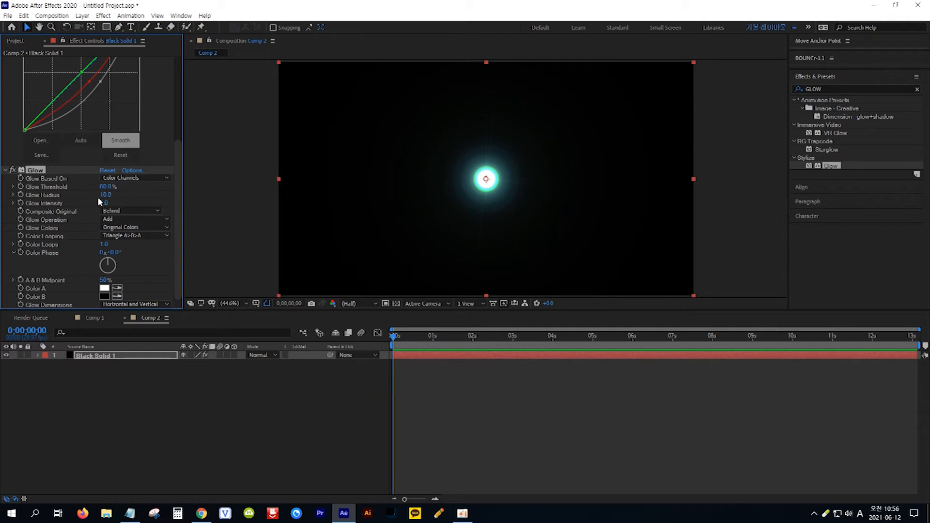
- Set the Glow Radius to 100
left_click_drag(105, 197, 139, 195)
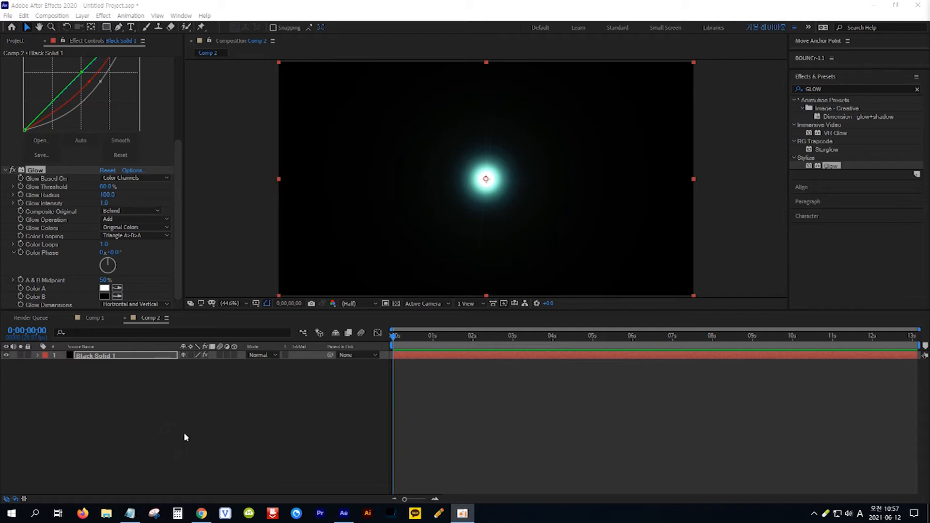
left_click(162, 427)
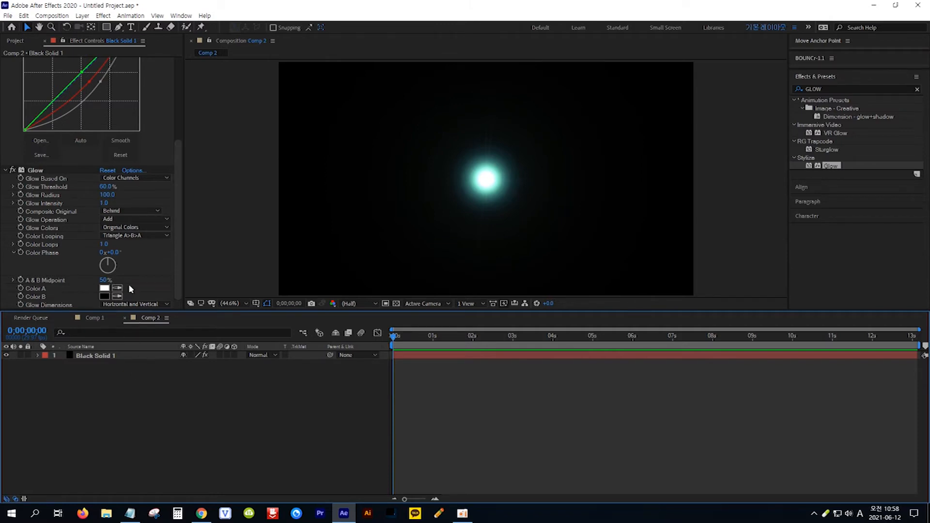
- With the Pen tool, draw the horizontal spike of a star shape across the glow, about 265 px wide
left_click(118, 27)
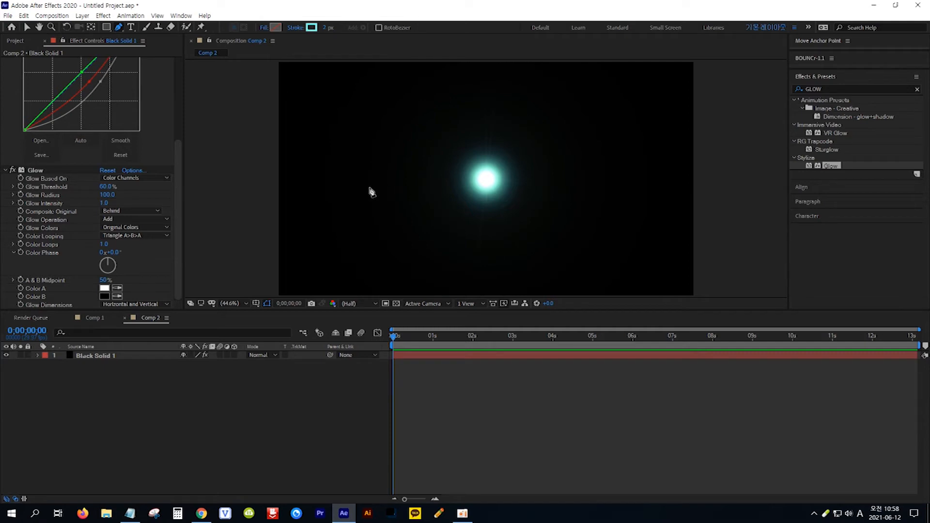
left_click(370, 184)
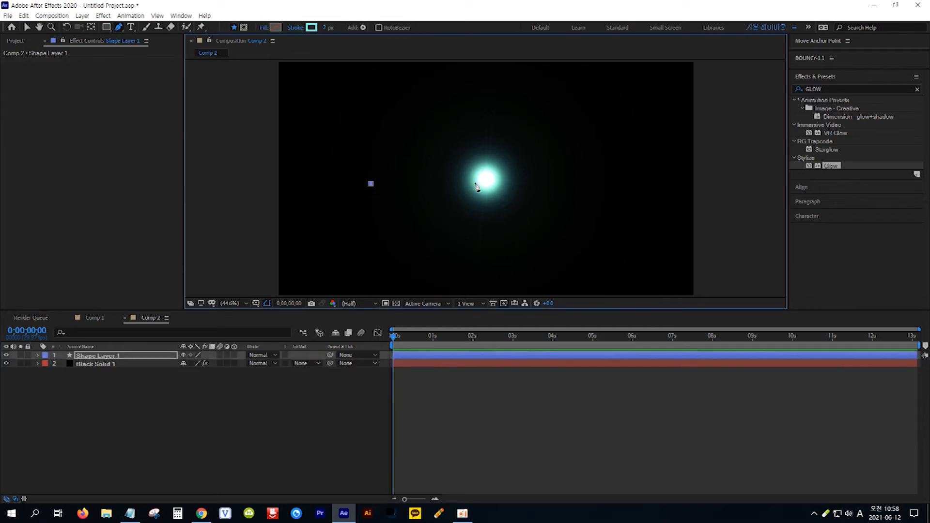
left_click(485, 176)
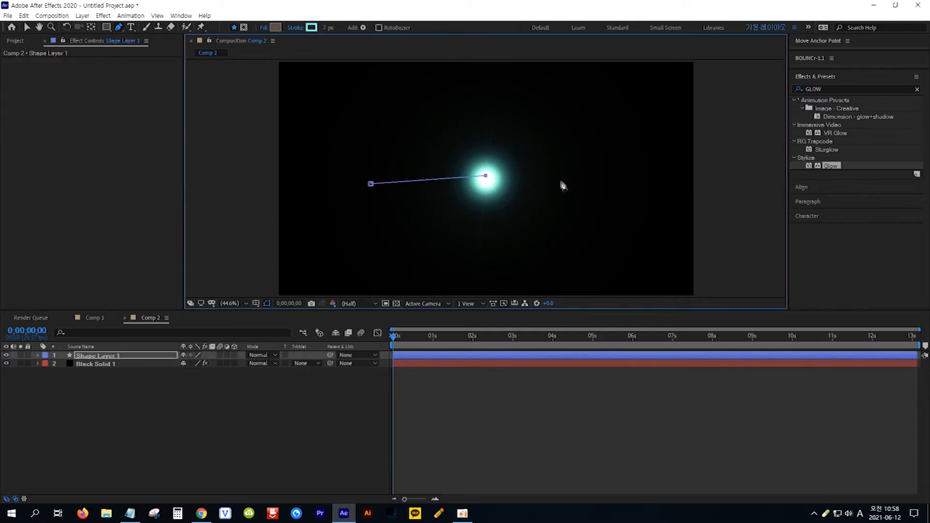
left_click(611, 182)
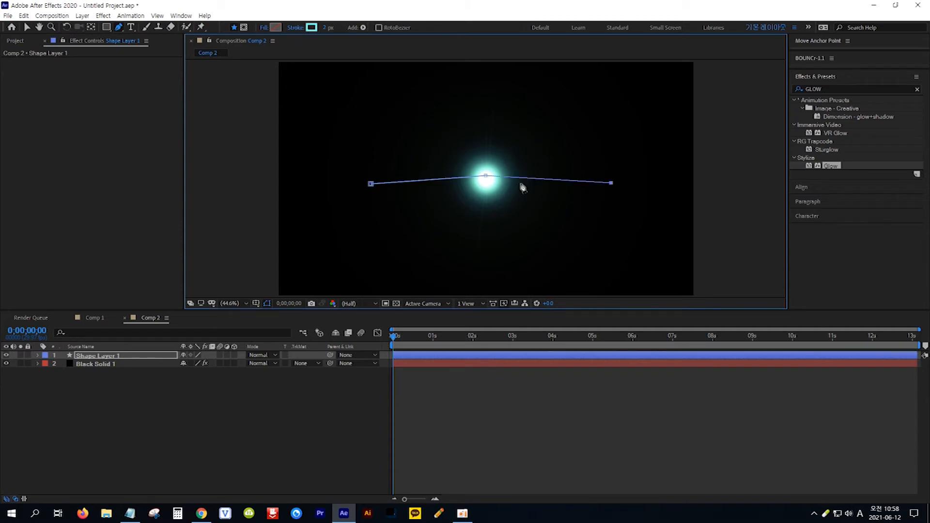
left_click(486, 184)
left_click(370, 184)
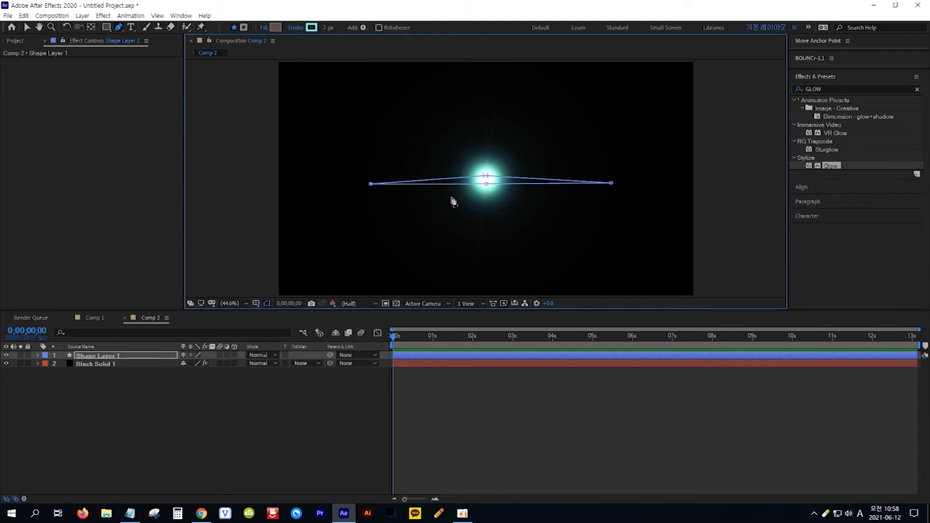
left_click_drag(487, 178, 487, 186)
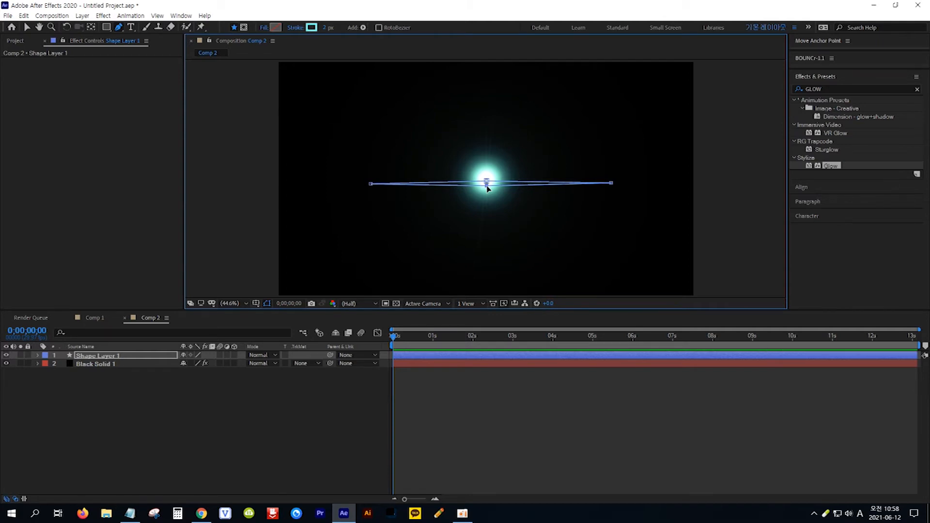
- Add the vertical spike to the star shape and close the path back at its top point
left_click(486, 120)
left_click(485, 185)
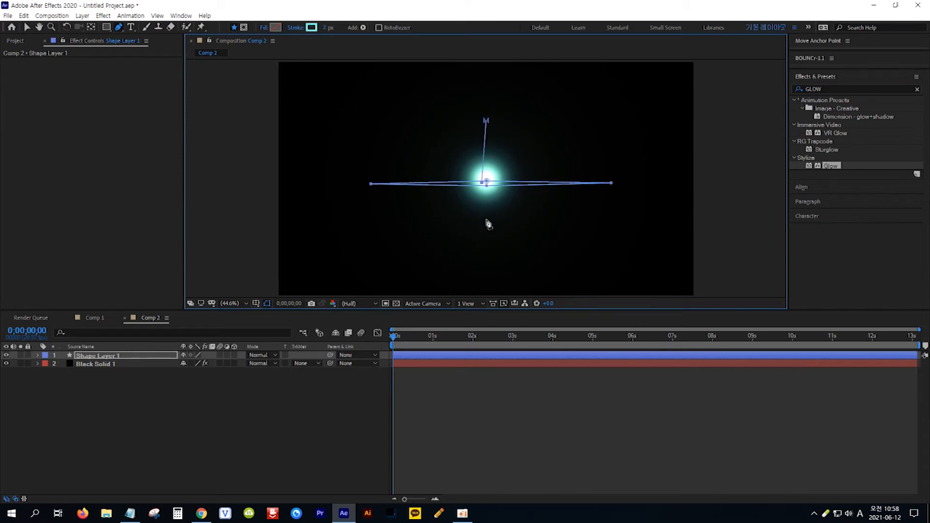
left_click(486, 240)
left_click(491, 183)
left_click(485, 120)
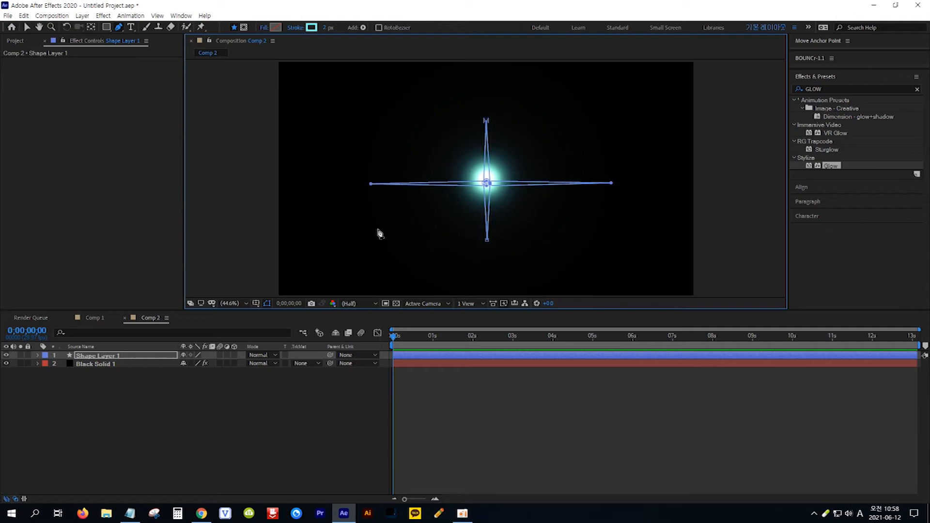
- Set the star shape's fill colour to white and remove its stroke
left_click(130, 357)
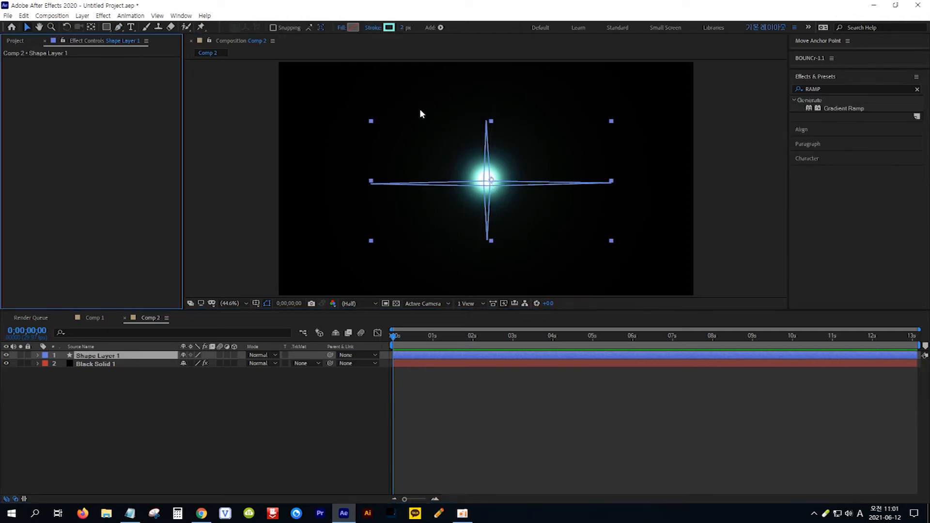
left_click(353, 28)
left_click_drag(499, 261, 490, 245)
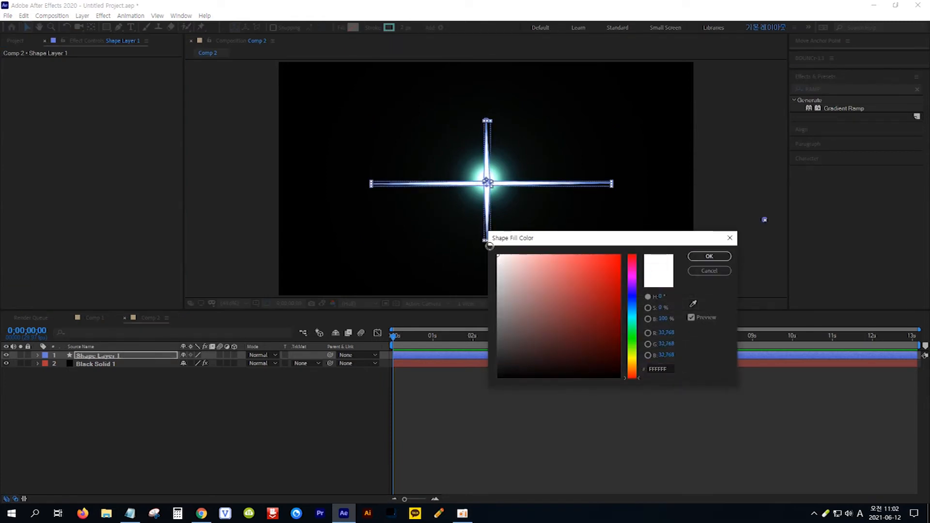
left_click(709, 256)
left_click(374, 27)
left_click(415, 231)
left_click(449, 285)
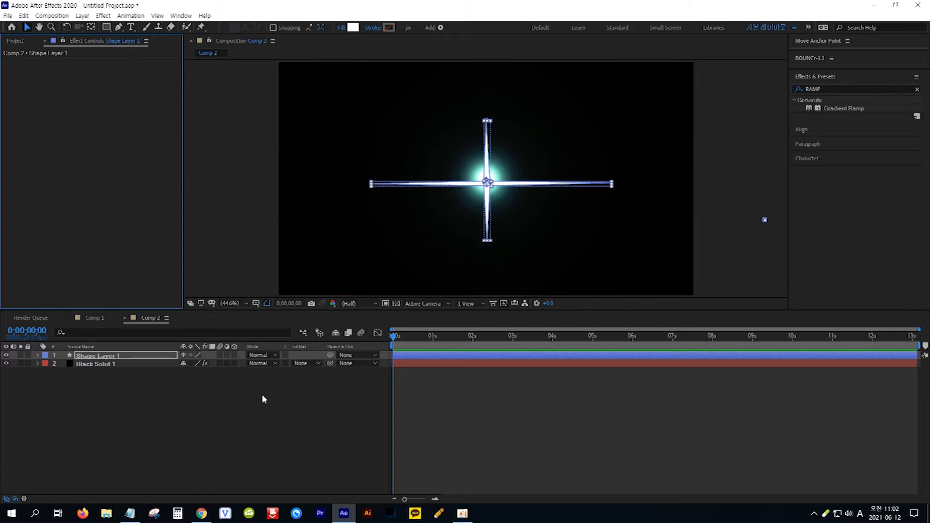
- Search the effects for RAMP and apply Gradient Ramp to the shape layer
left_click(130, 513)
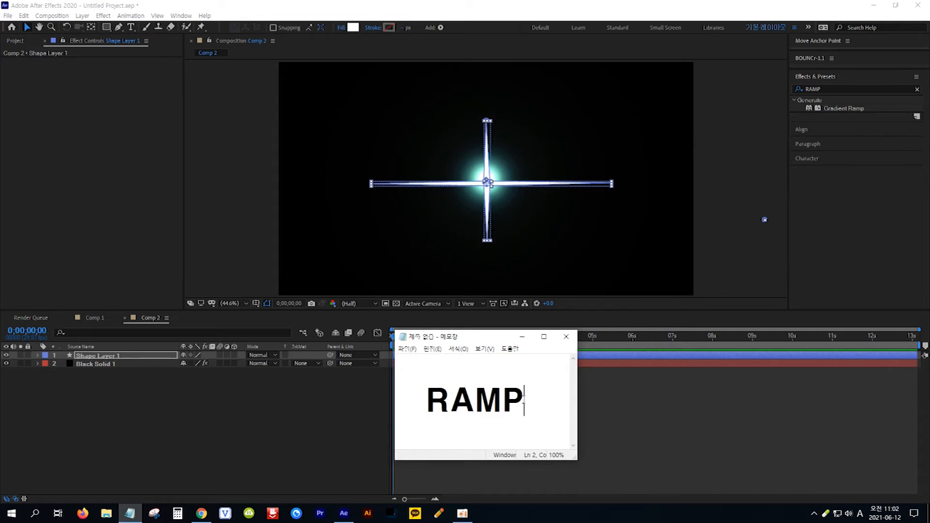
left_click_drag(524, 400, 426, 397)
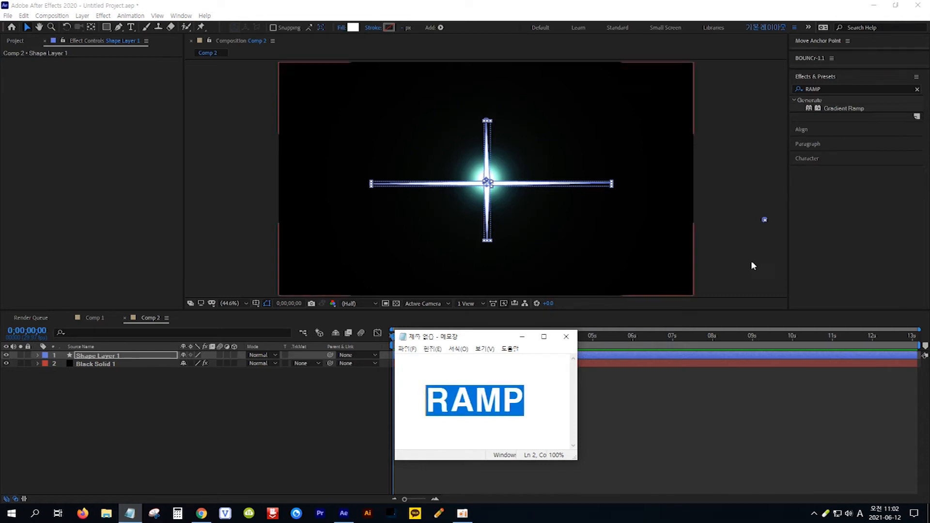
left_click(862, 107)
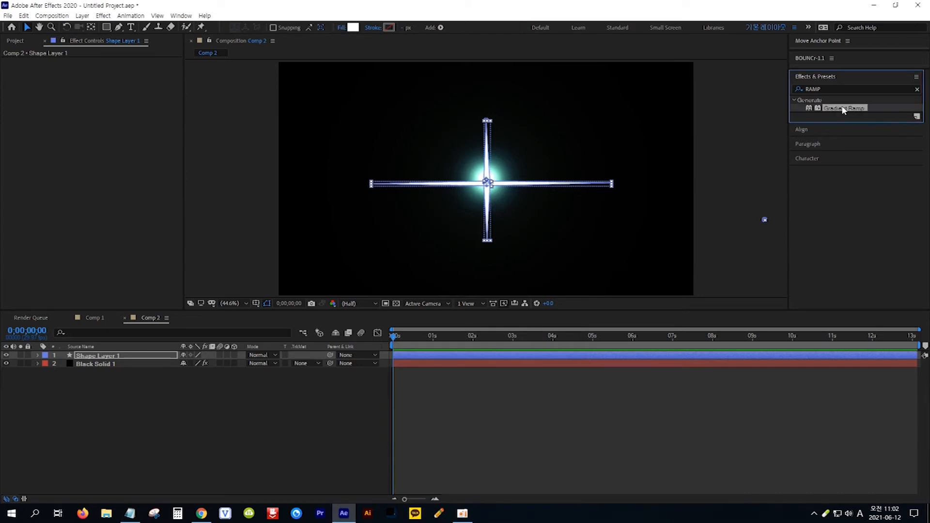
left_click_drag(851, 112, 138, 360)
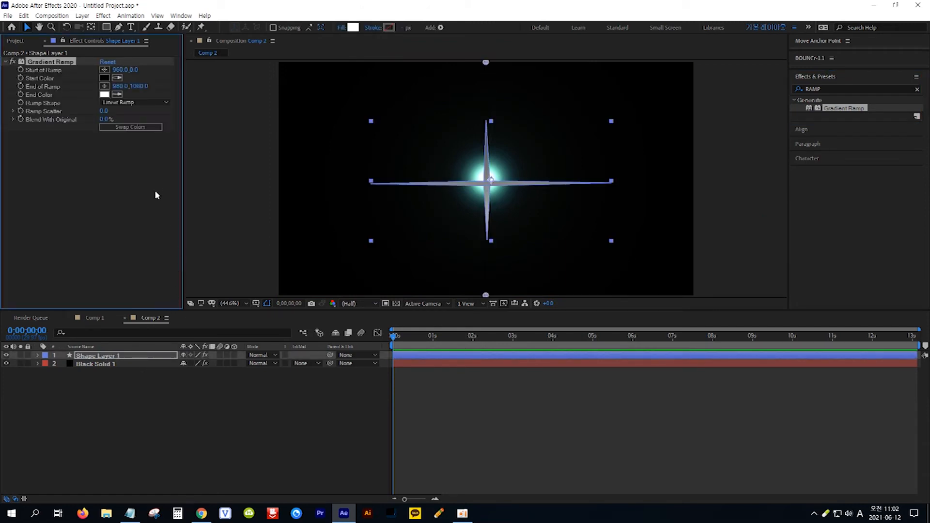
- Set the Gradient Ramp Start Color to FFFFFF
left_click(104, 78)
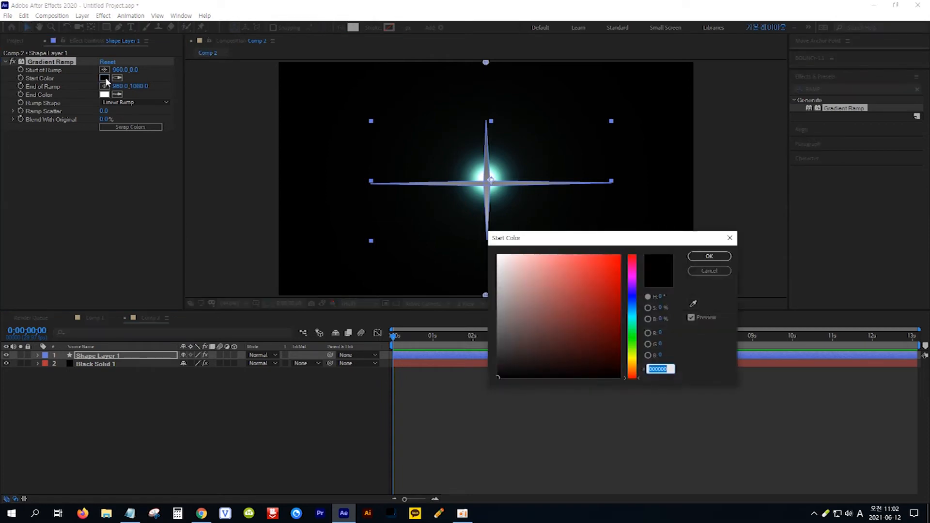
type("FFFFFF")
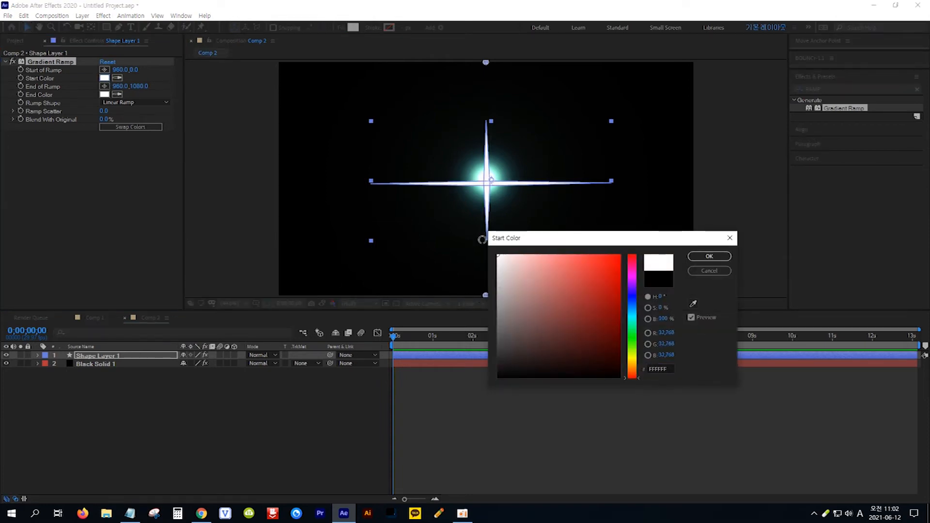
left_click(708, 257)
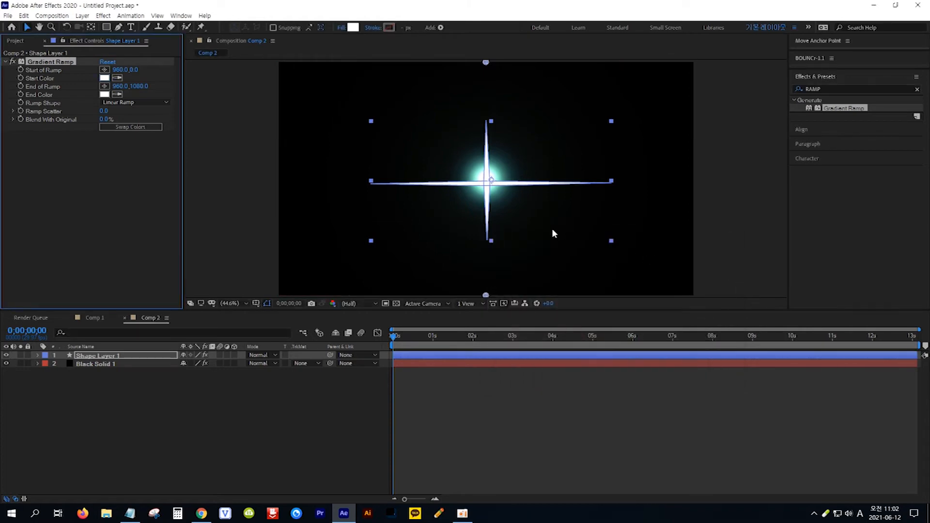
- Set the End Color to cyan 39FFC0 and change the Ramp Shape to Radial Ramp
left_click(105, 94)
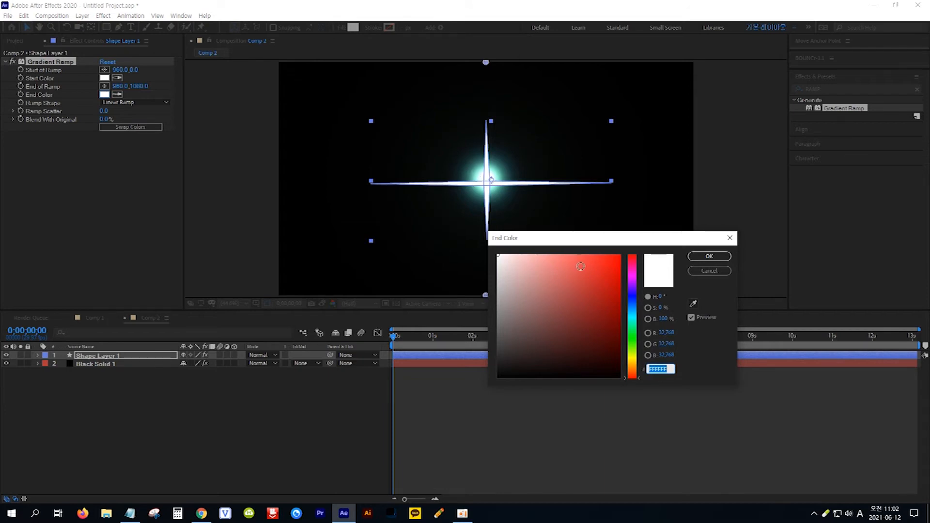
left_click(633, 323)
left_click_drag(586, 264, 593, 249)
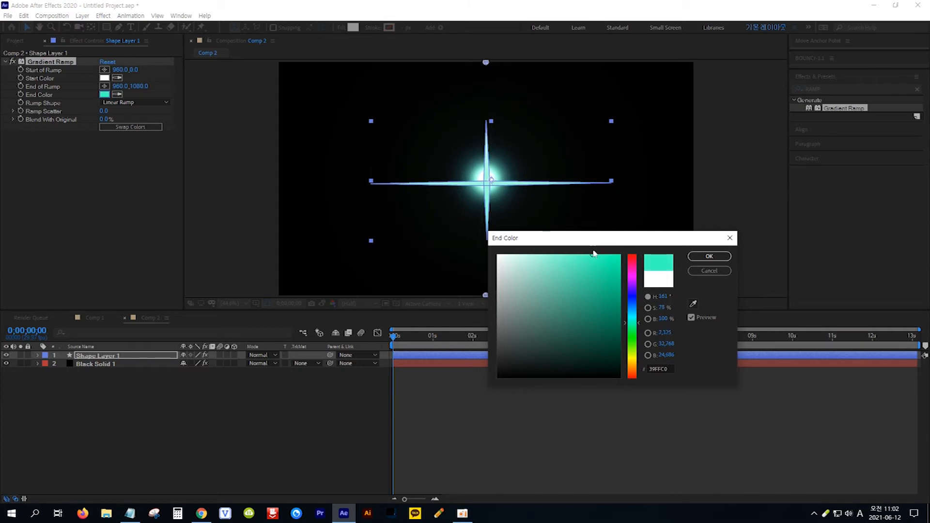
left_click(708, 256)
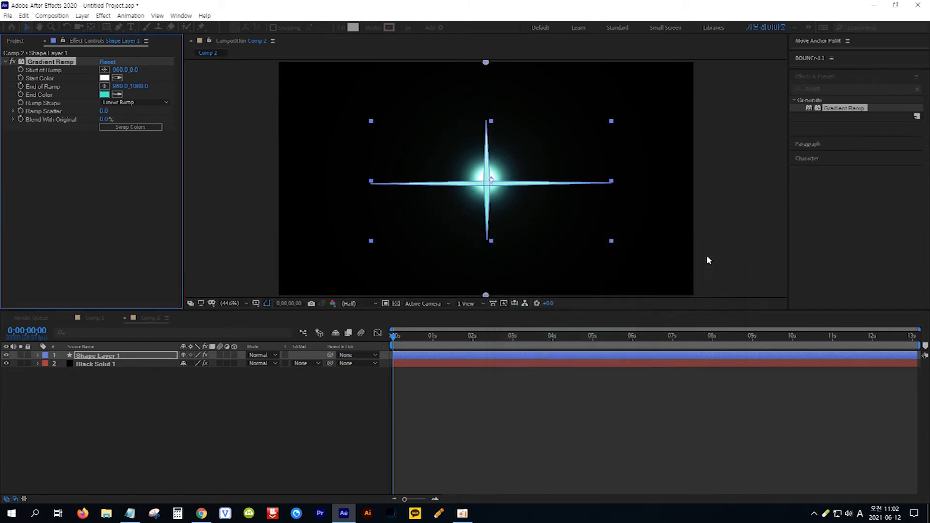
left_click(165, 104)
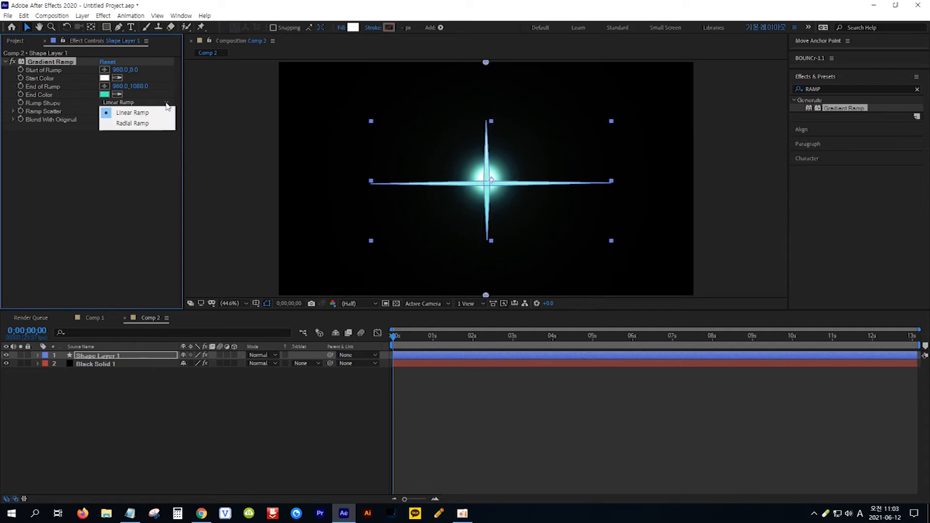
left_click(135, 123)
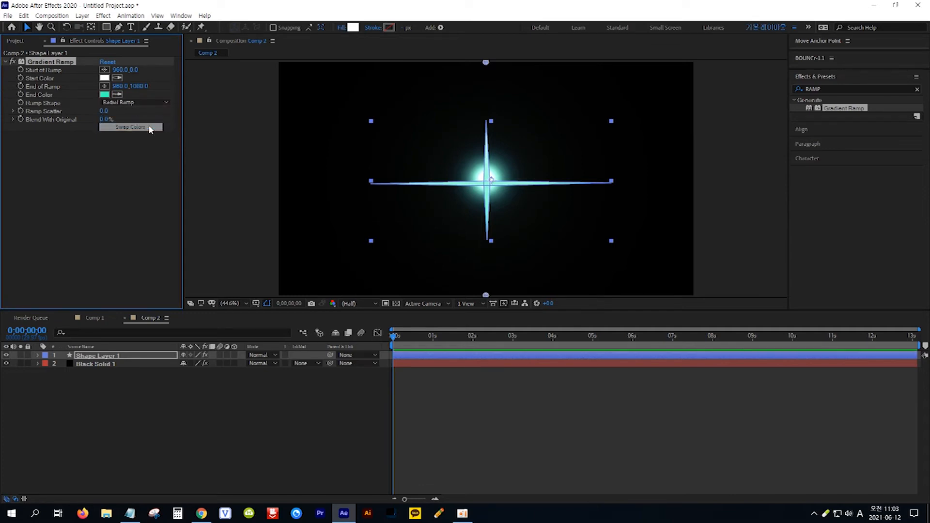
- Place the ramp start at the star's centre and the ramp end just above it
left_click(104, 73)
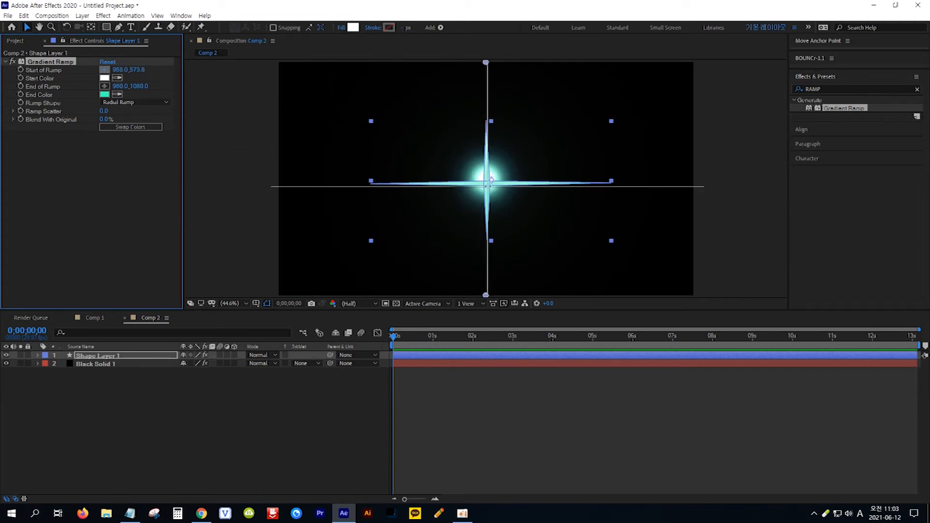
left_click(488, 184)
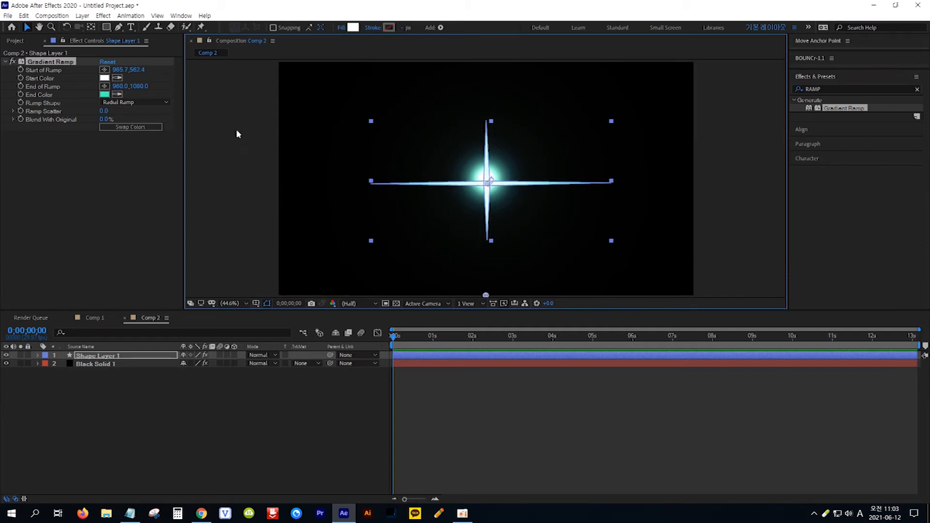
left_click(106, 86)
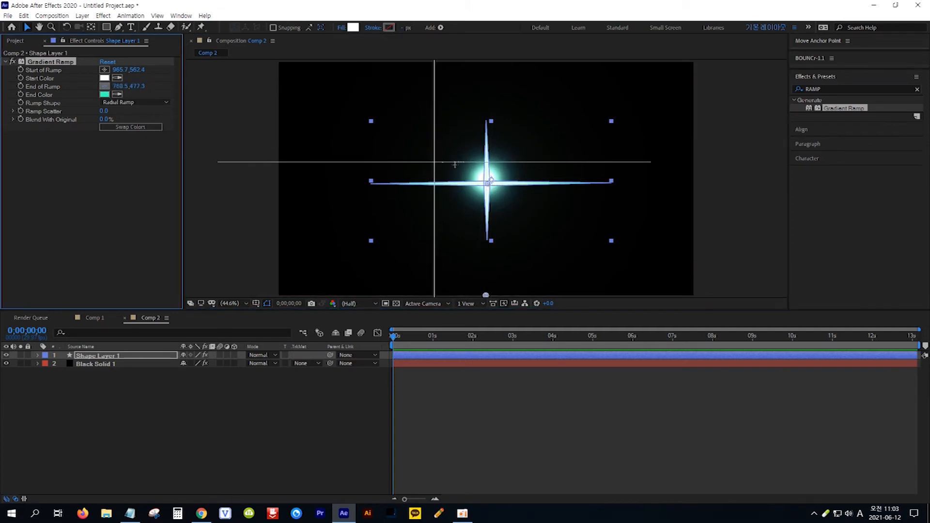
left_click(486, 133)
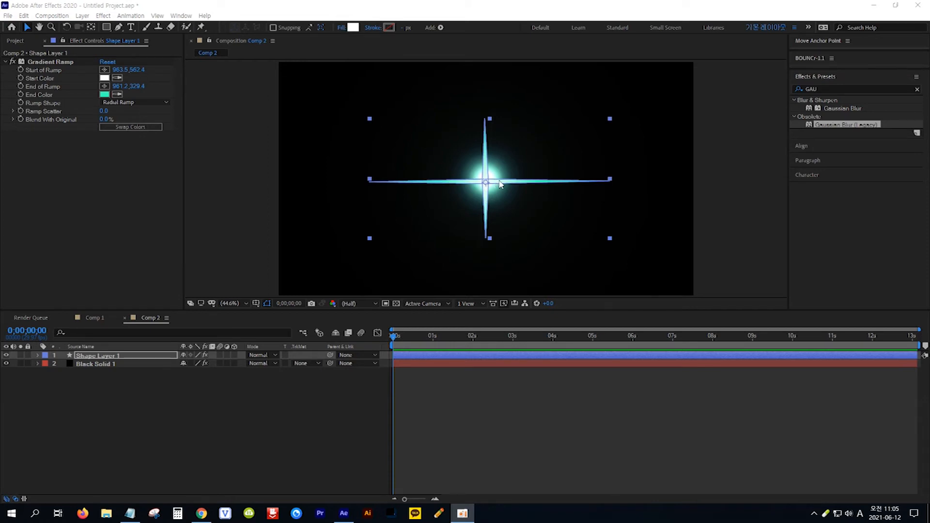
- Search the effects for GAU and apply Gaussian Blur (Legacy) to the star shape
left_click(128, 515)
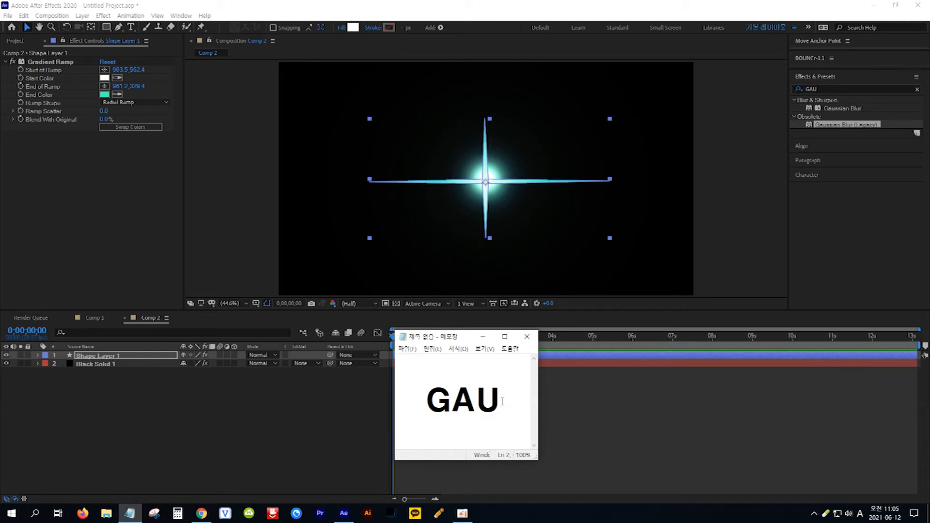
left_click_drag(502, 401, 426, 401)
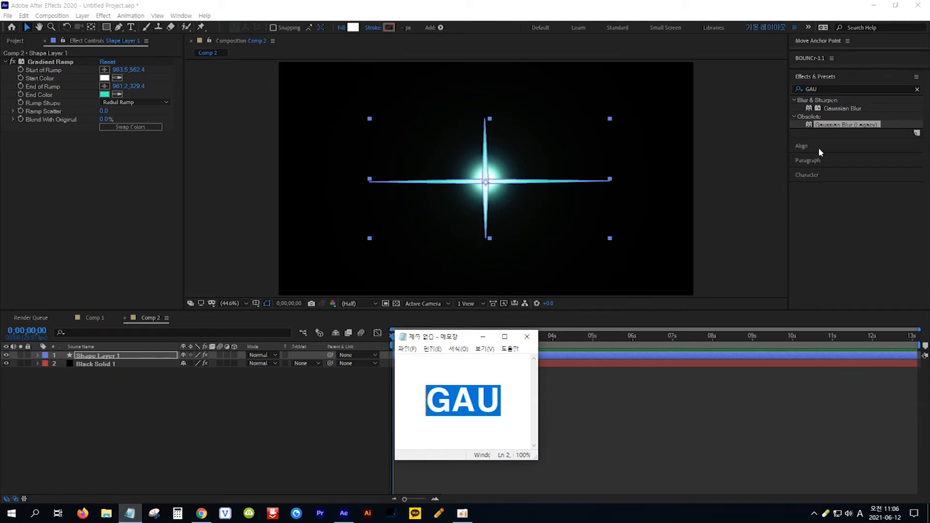
left_click(831, 127)
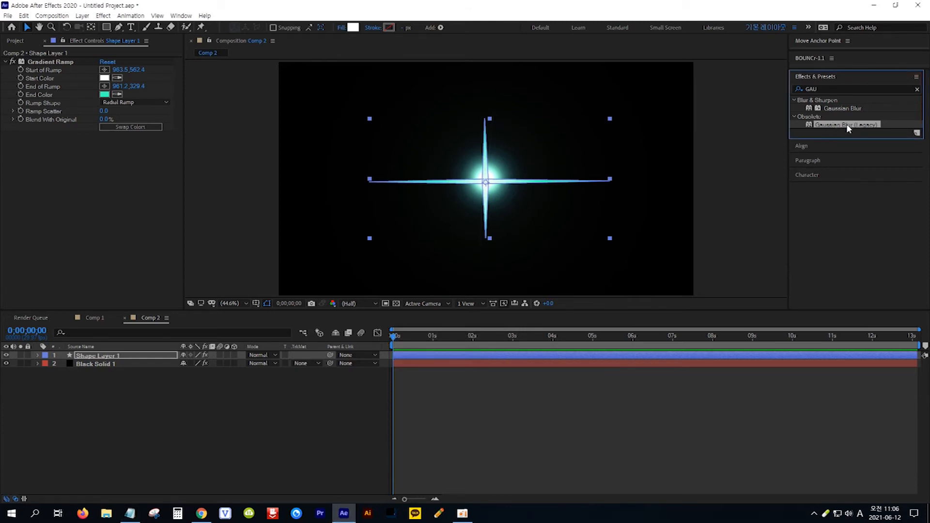
left_click_drag(847, 123, 413, 212)
- Set the Gaussian Blur Blurriness to 35
left_click_drag(208, 324, 195, 356)
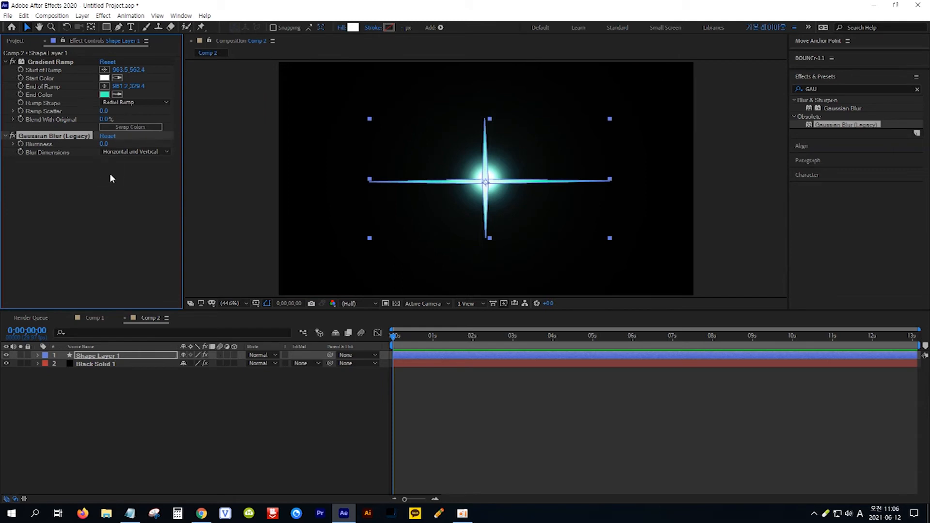
left_click_drag(105, 144, 163, 143)
left_click(107, 144)
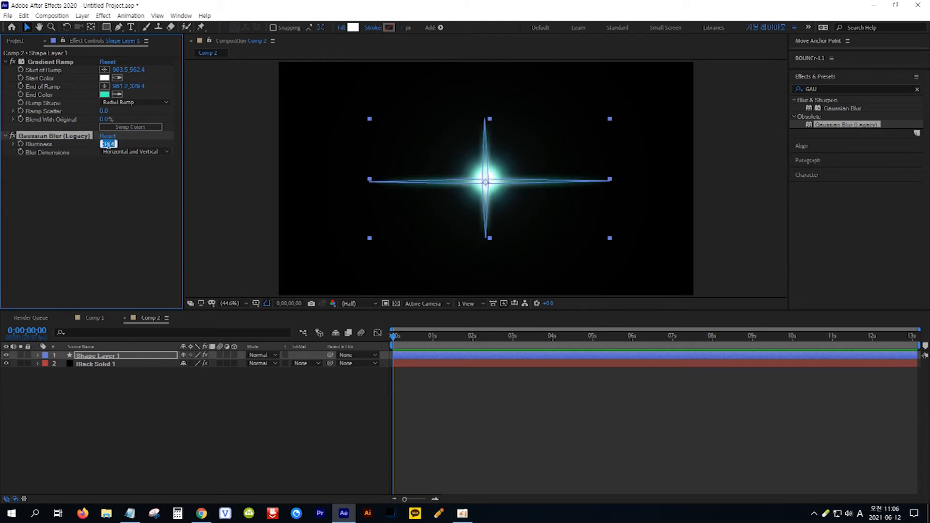
type("35")
key("Return")
- Reveal the shape layer's Rotation and set a keyframe at the start of the timeline
left_click(163, 358)
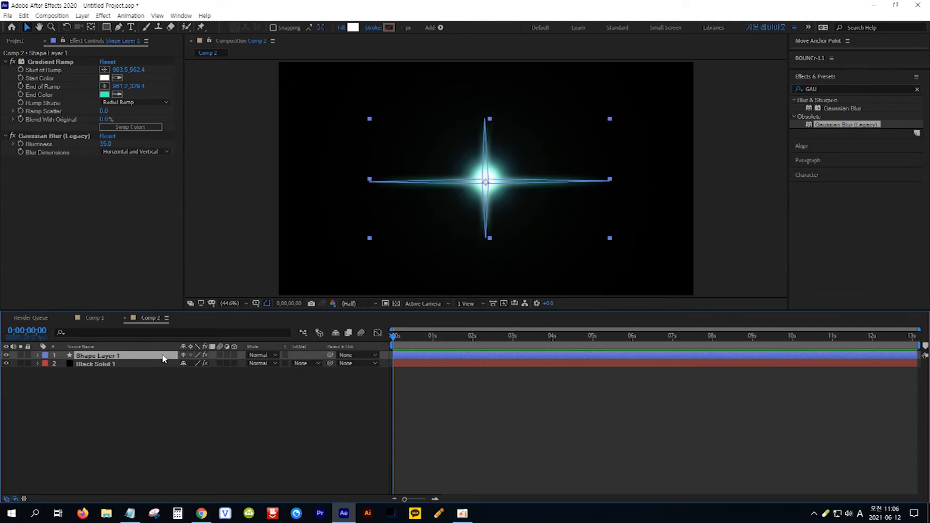
key("r")
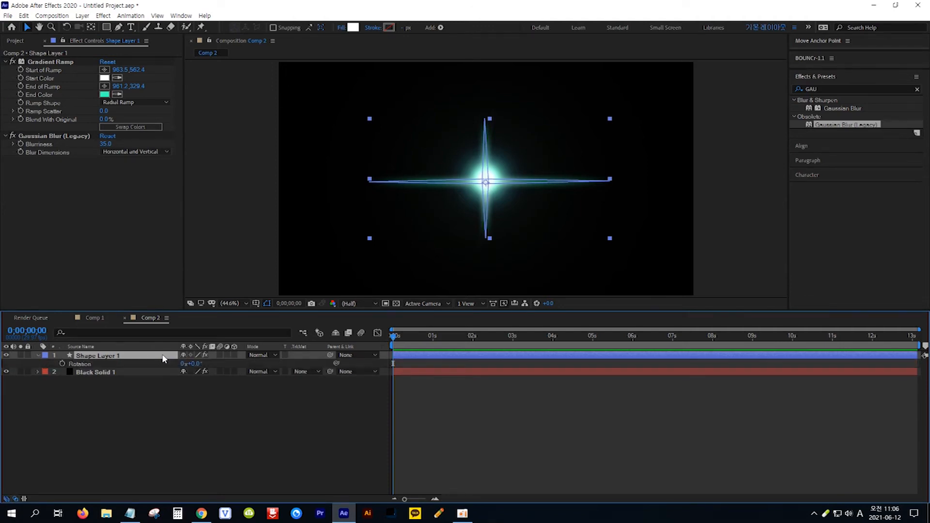
left_click(61, 364)
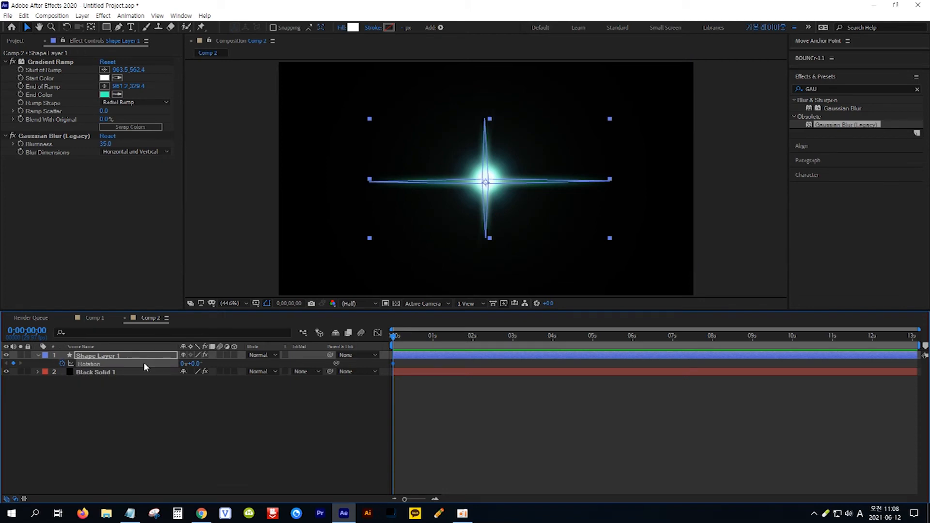
- Set the star shape's Rotation to 1x+0.0° (360) at 2 seconds
left_click(37, 333)
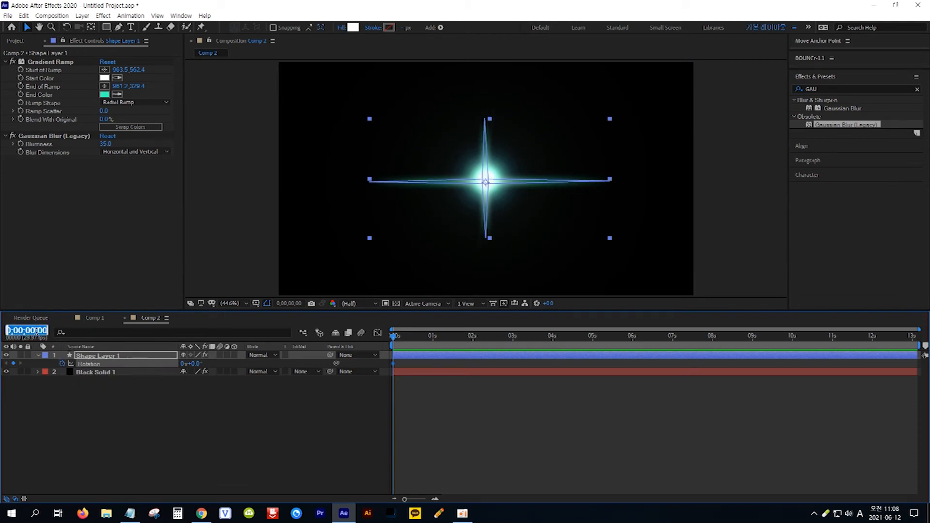
type("2")
key("Return")
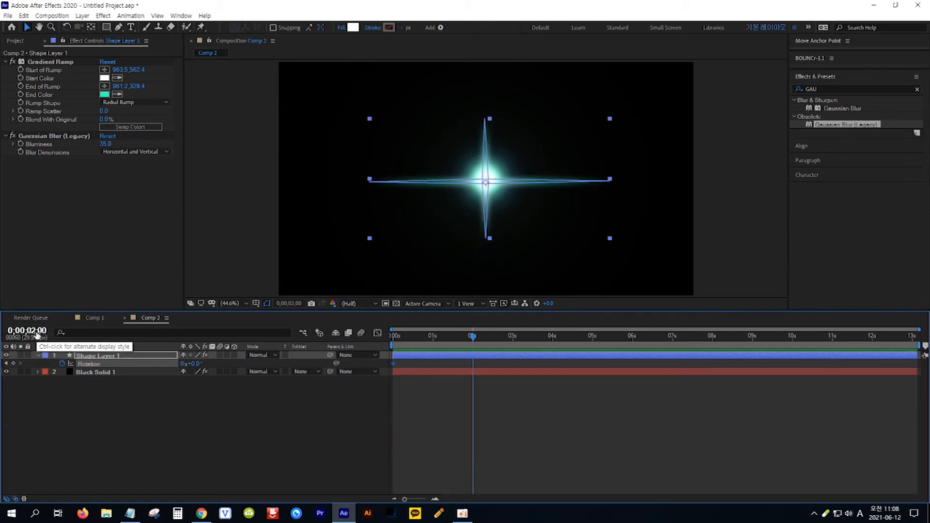
left_click(194, 363)
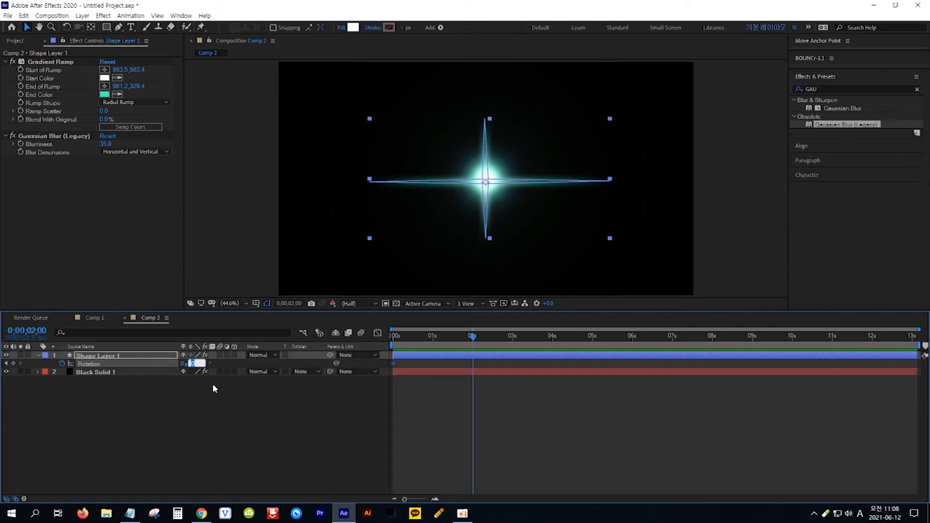
type("360")
key("Return")
- Preview the star's rotation from the start of the timeline
key("Home")
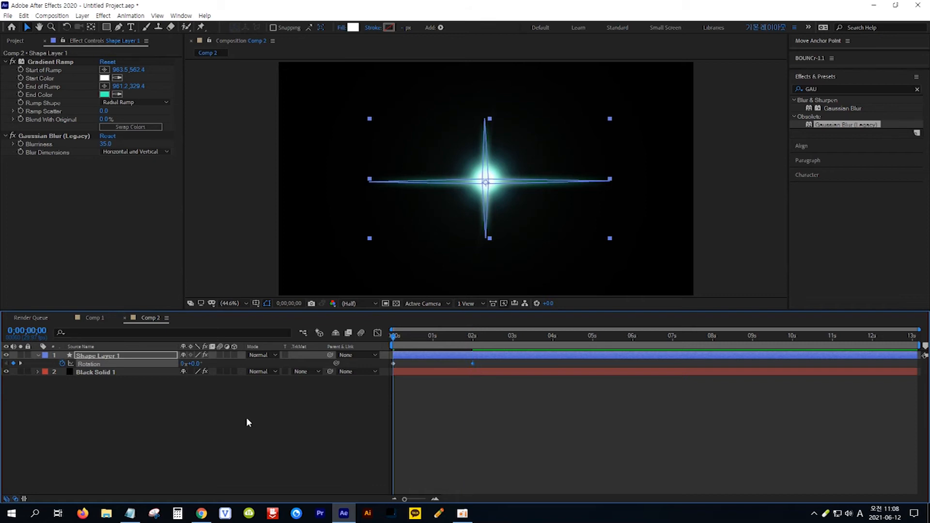
key("space")
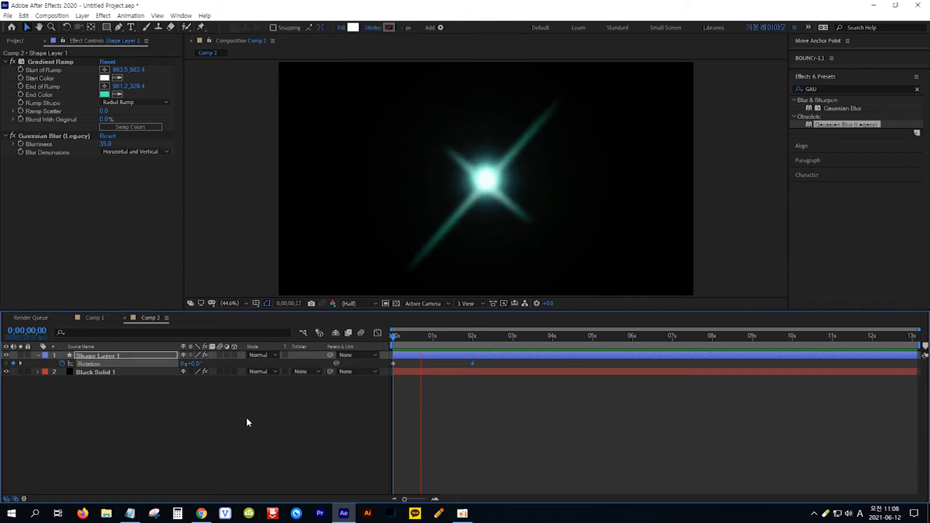
key("space")
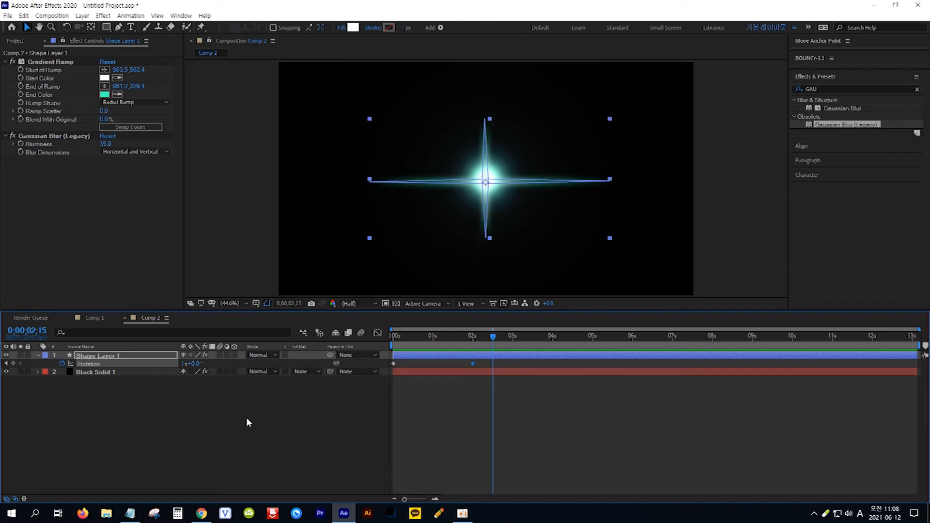
- Add Comp 2 as a layer in Comp 1 above the white solid and set its blending mode to Add
left_click(95, 318)
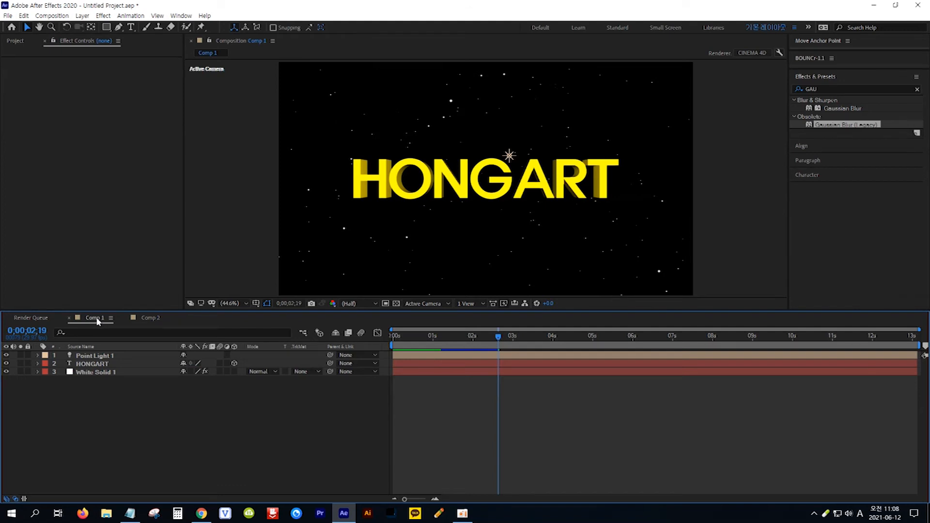
left_click(16, 42)
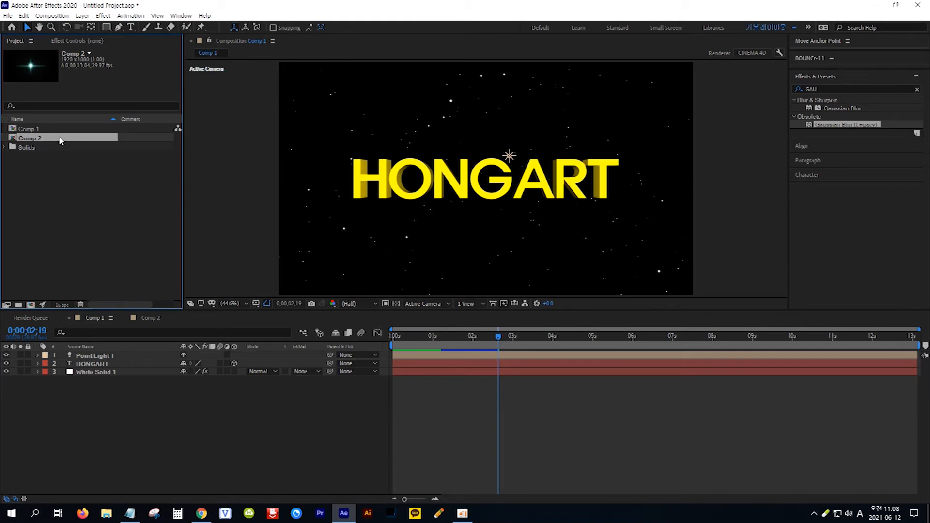
left_click_drag(79, 139, 113, 372)
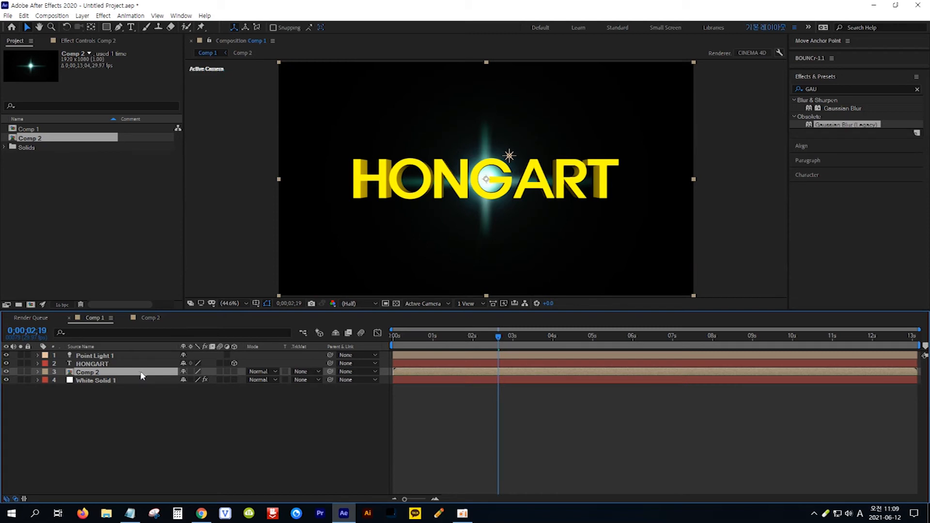
left_click(275, 372)
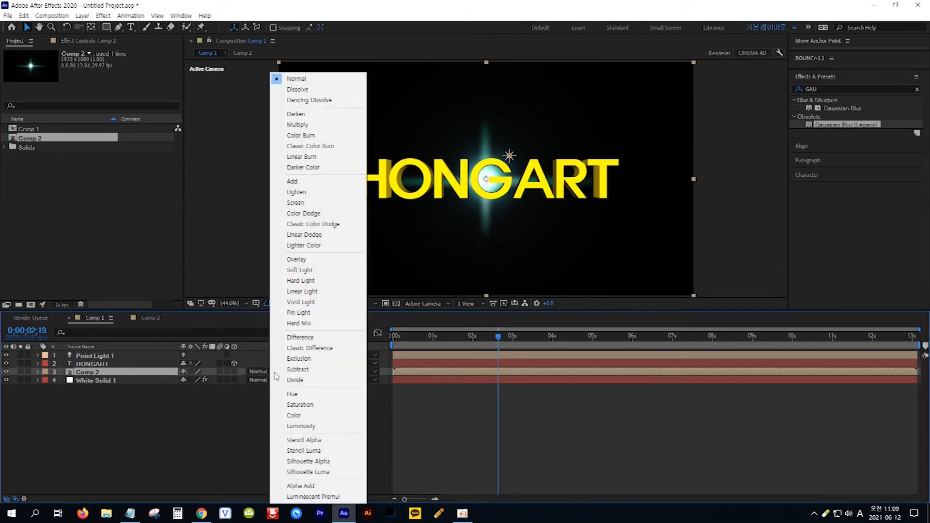
left_click(293, 184)
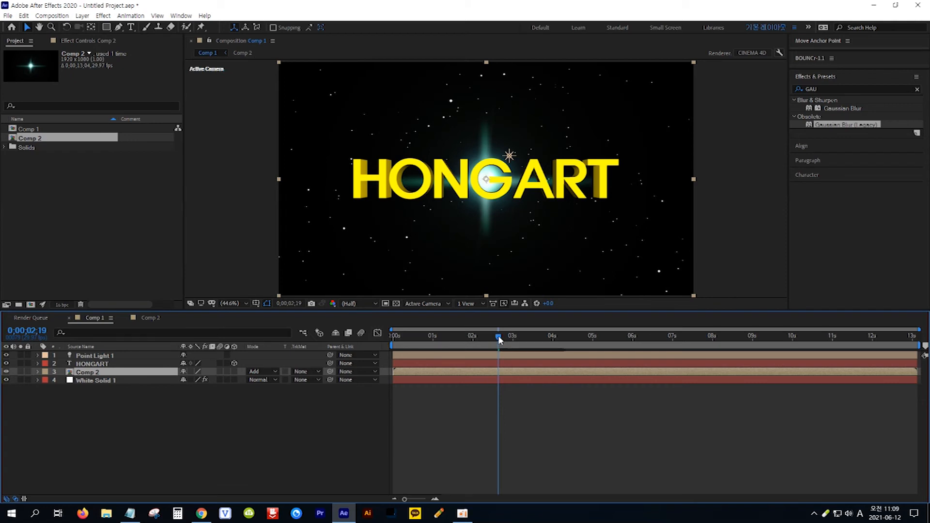
- At the start, move the Comp 2 layer off-screen to the left and set a Position keyframe
key("Home")
mouse_move(476, 214)
left_mouse_down()
mouse_move(358, 221)
mouse_move(299, 194)
mouse_move(171, 204)
left_mouse_up()
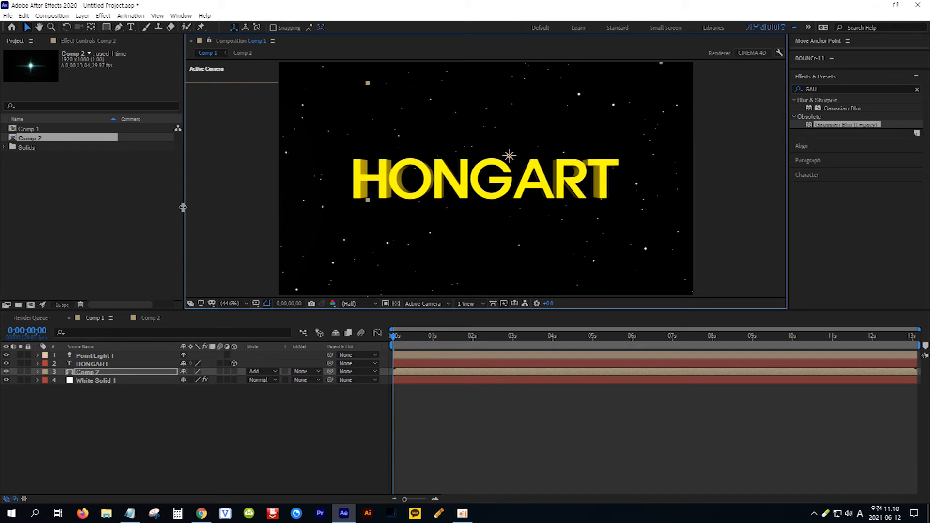
left_click(129, 372)
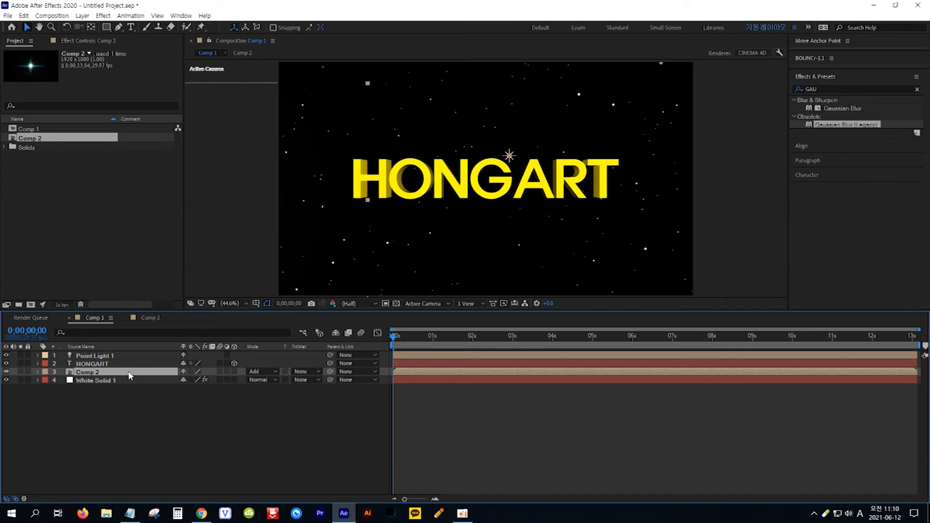
key("p")
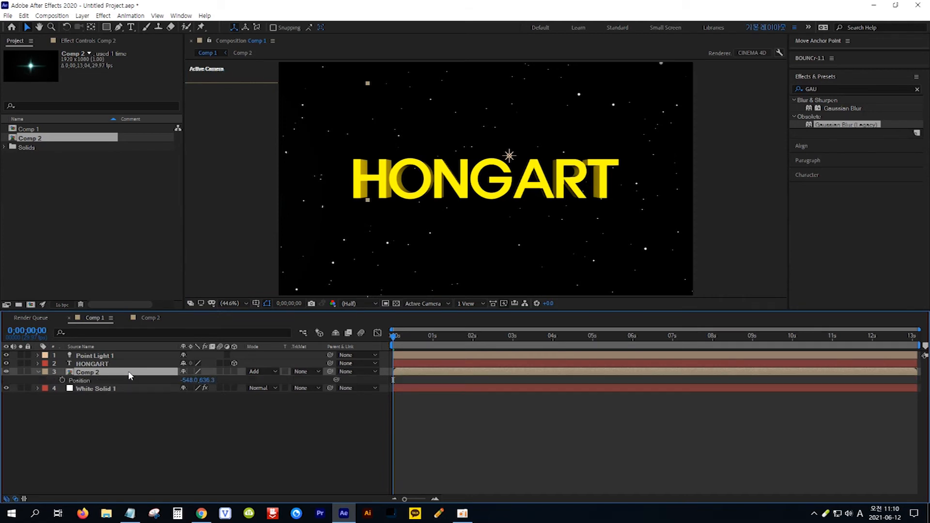
left_click(62, 381)
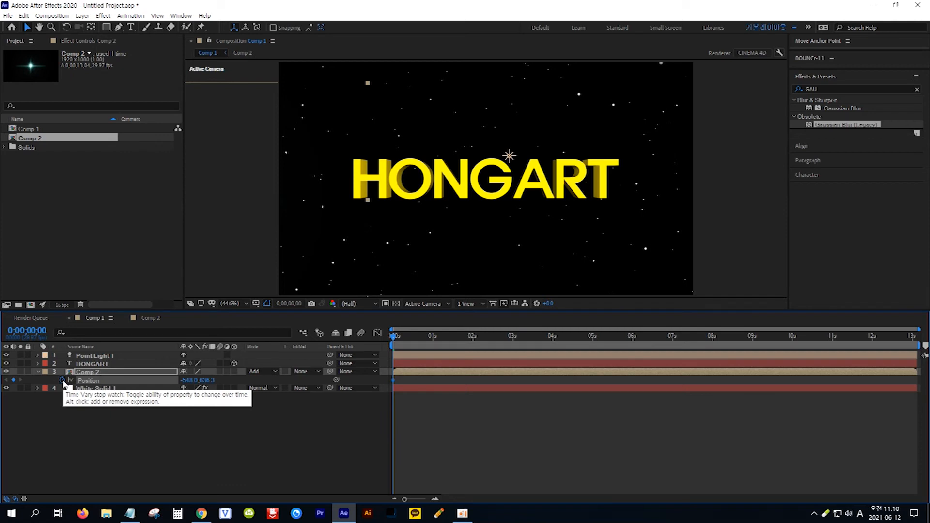
- At 2 seconds, set the Comp 2 layer's Position to 2551.0, 636.3 so it exits right
left_click(39, 330)
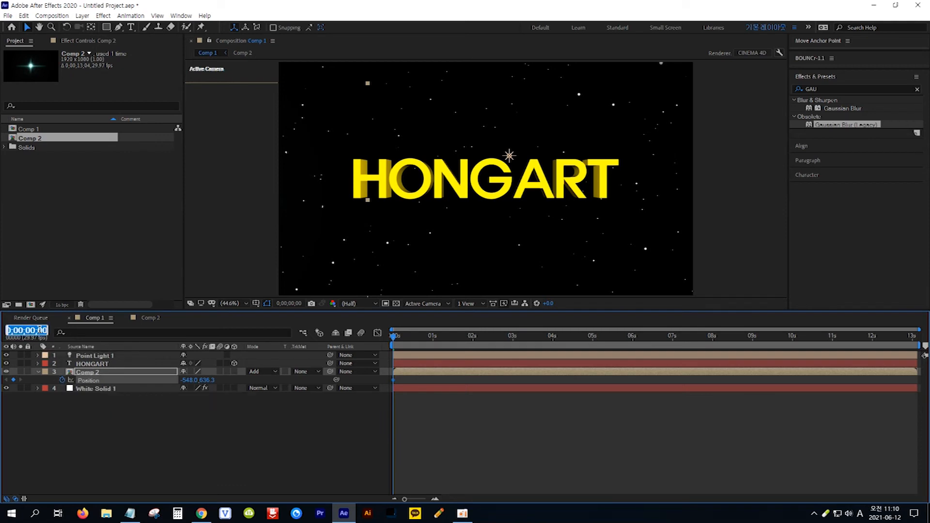
type("2.")
key("Return")
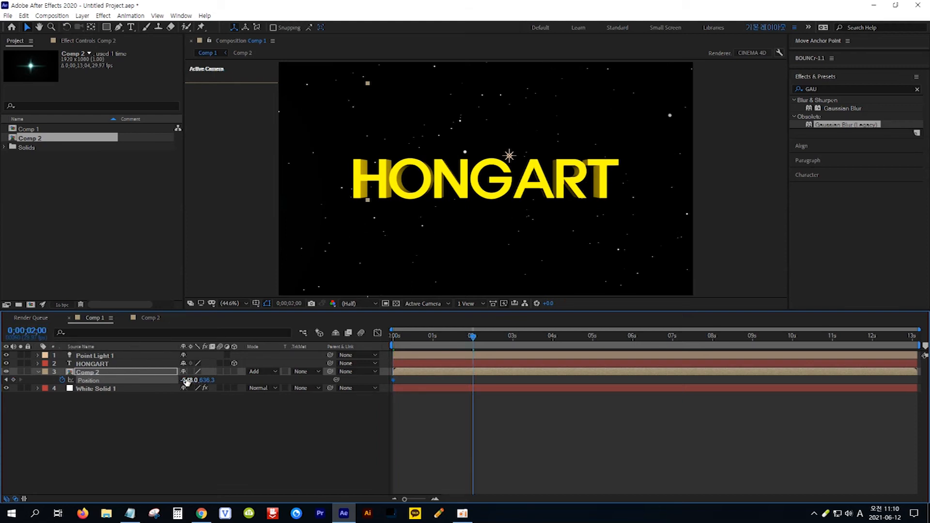
left_click_drag(186, 382, 564, 376)
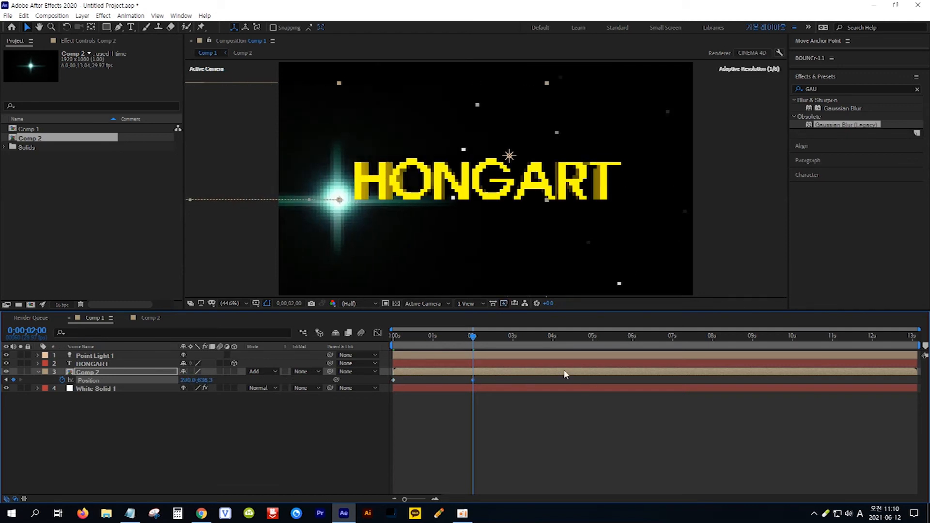
left_click_drag(186, 381, 611, 379)
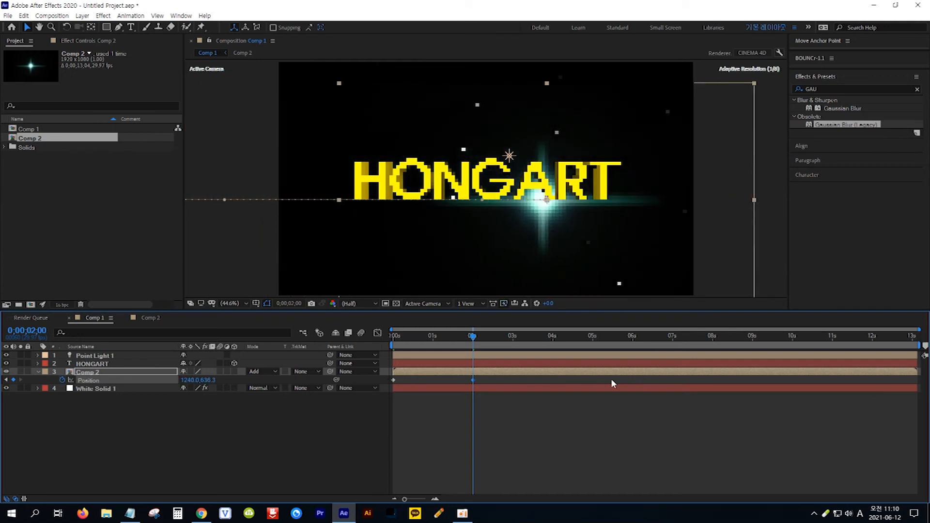
left_click_drag(192, 383, 659, 390)
left_click_drag(205, 380, 388, 385)
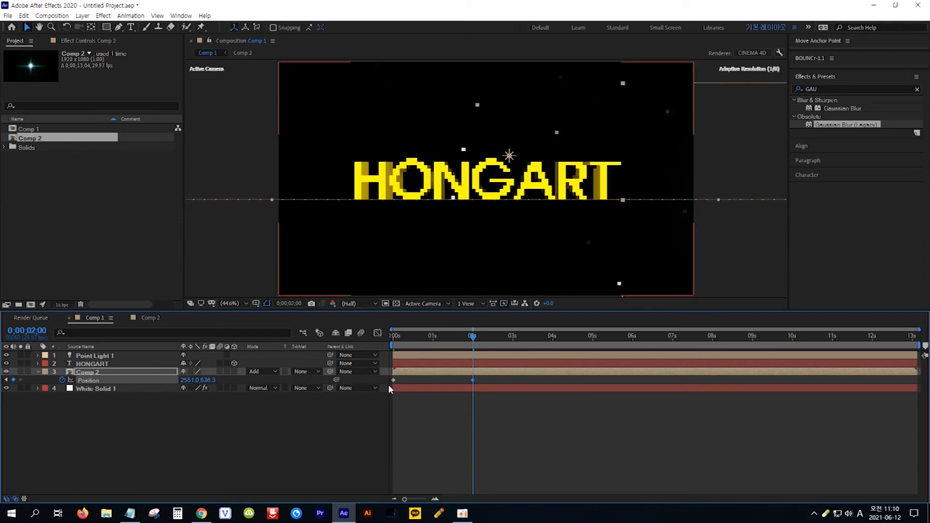
- Preview the light's sweep across the text from the start
key("Home")
key("space")
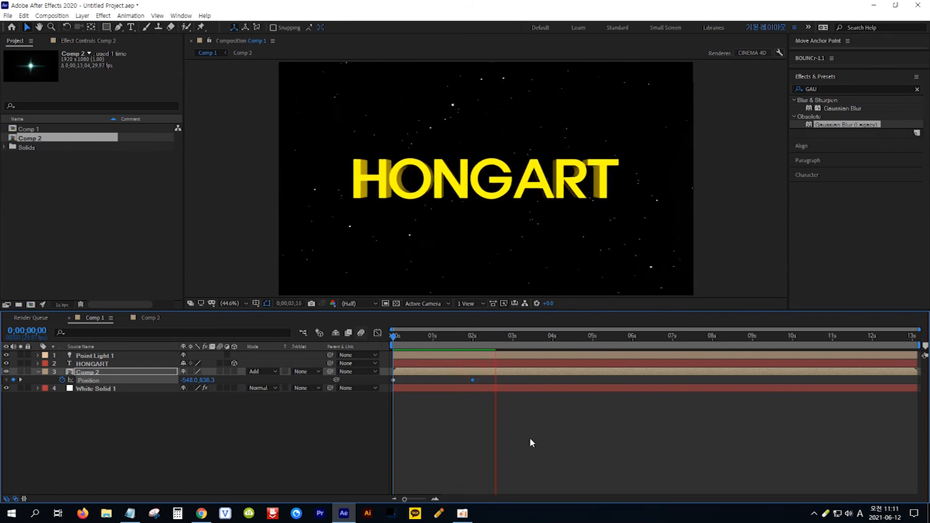
key("space")
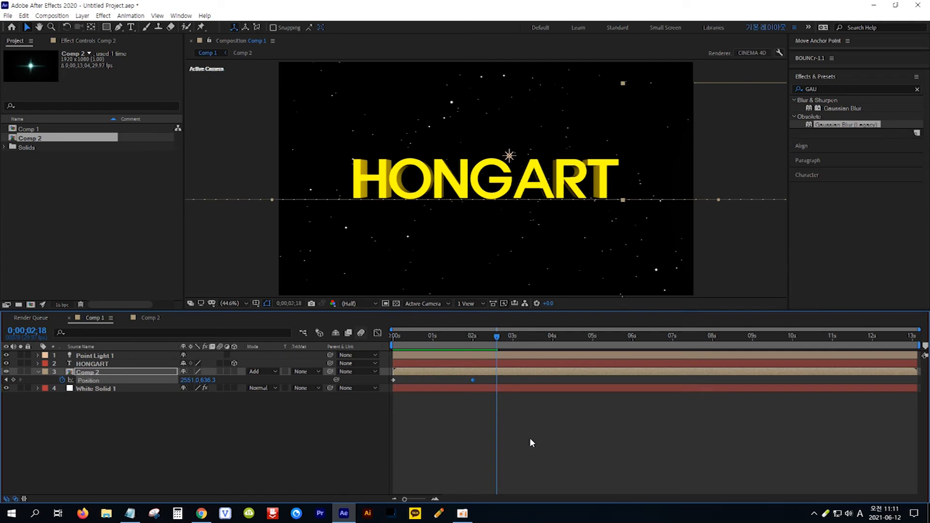
- Scale the Comp 2 layer down to 66%
left_click_drag(496, 337, 430, 338)
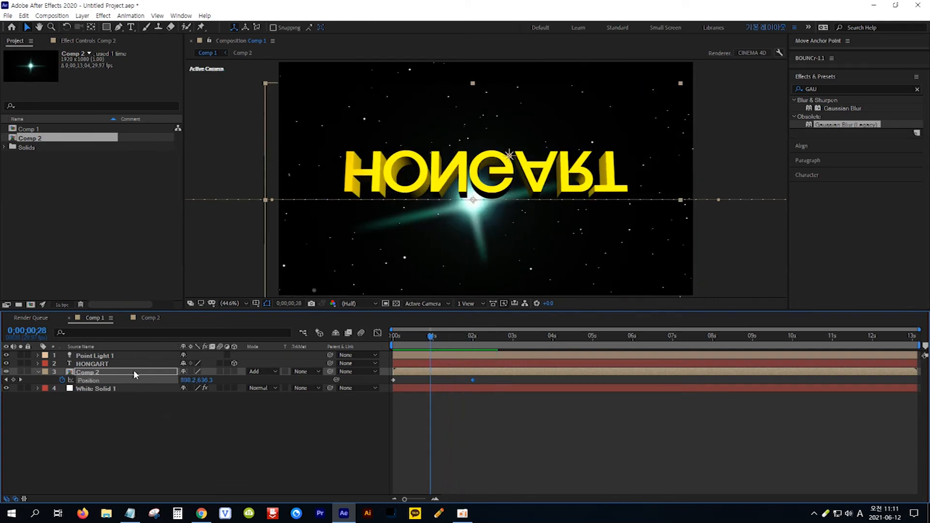
key("s")
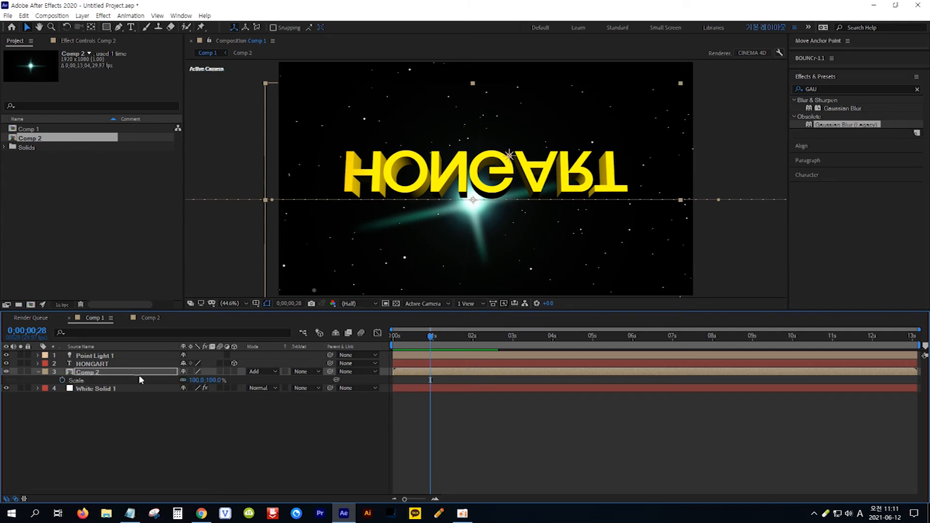
left_click_drag(215, 381, 200, 380)
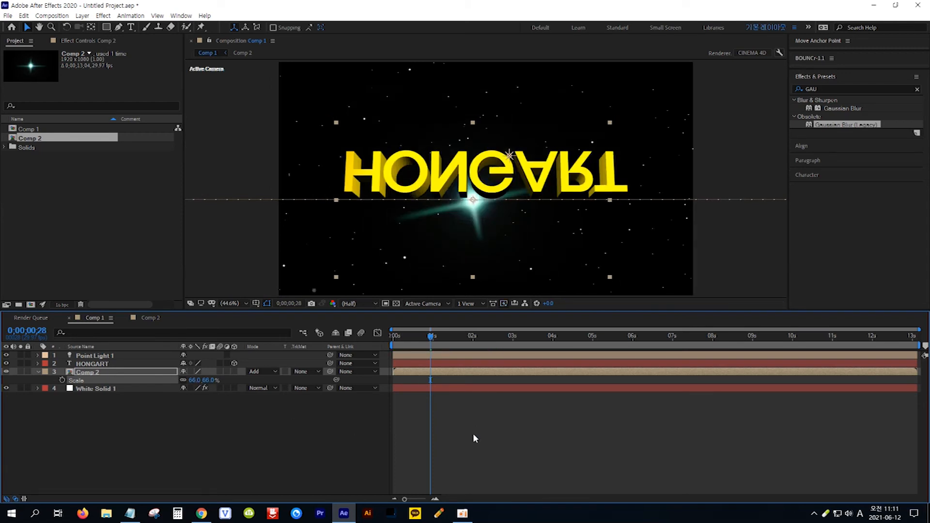
- Shift both Position keyframes of the Comp 2 layer so the sweep starts at about 2 seconds
left_click_drag(432, 338, 475, 341)
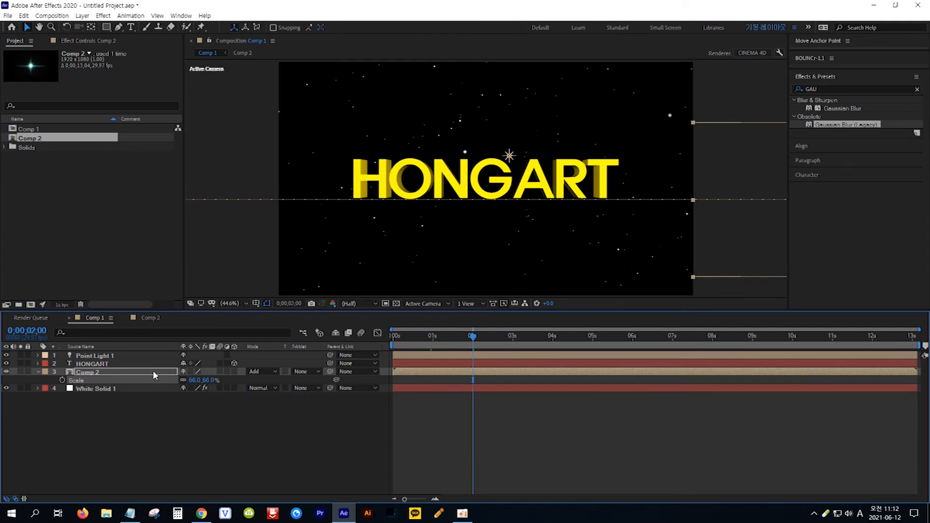
key("Return")
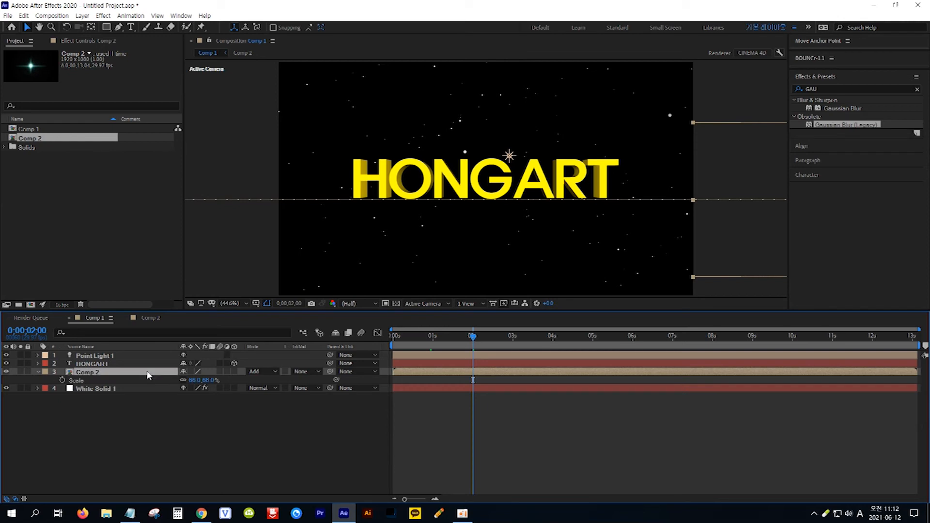
key("p")
left_click(88, 383)
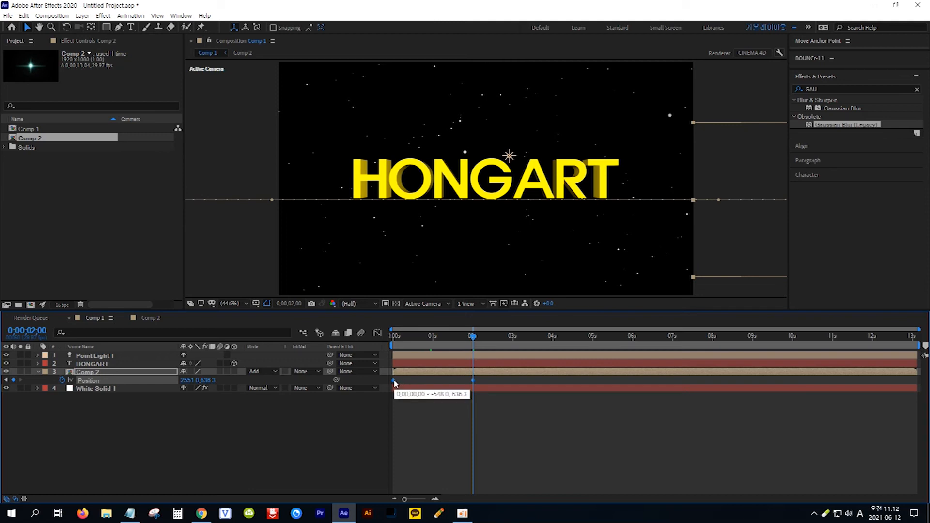
left_click_drag(395, 384, 474, 380)
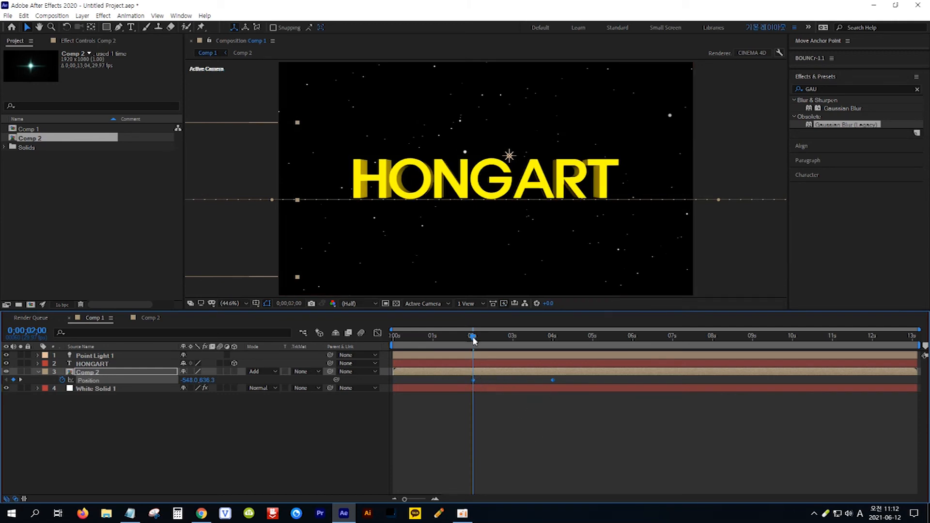
- Preview the delayed light sweep over the text
left_click_drag(474, 341, 354, 344)
left_click(503, 443)
key("space")
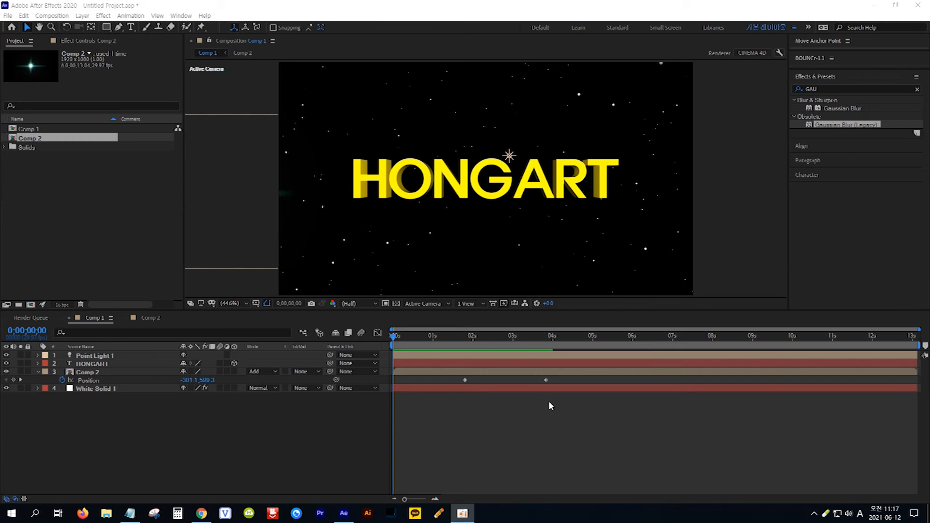
- Move the ending Position keyframe earlier to about 3 seconds to speed up the sweep
left_click(550, 387)
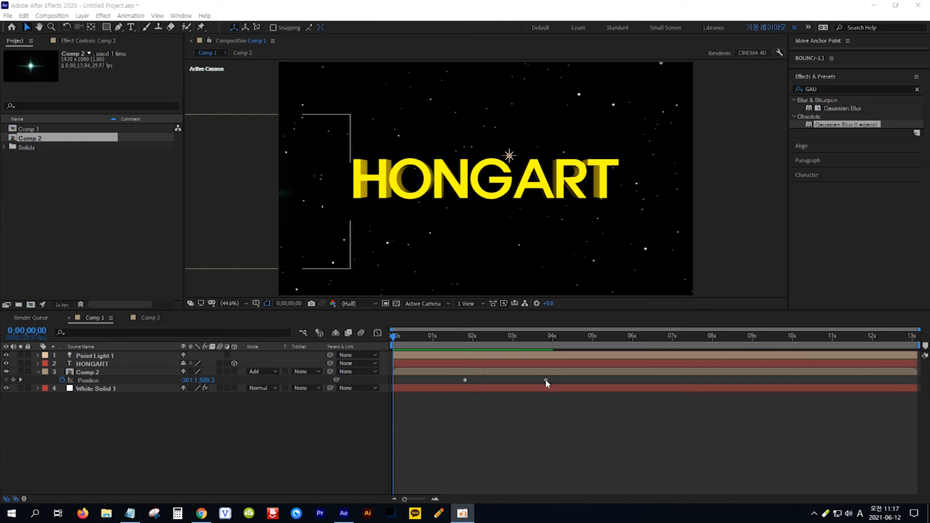
left_click_drag(545, 380, 510, 381)
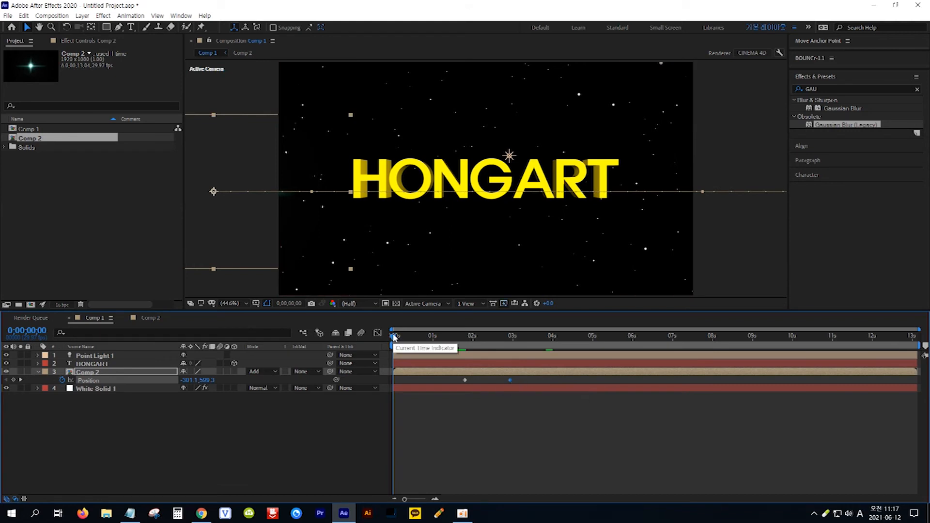
- Keyframe the Comp 2 layer's Rotation from 0° at about 1;24 to 360° at about 2;28
left_click_drag(394, 337, 462, 338)
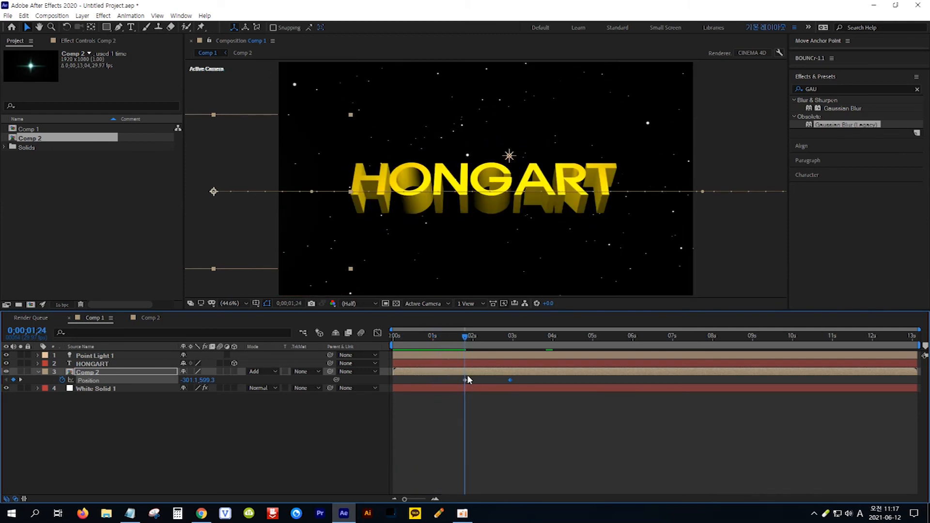
left_click(162, 376)
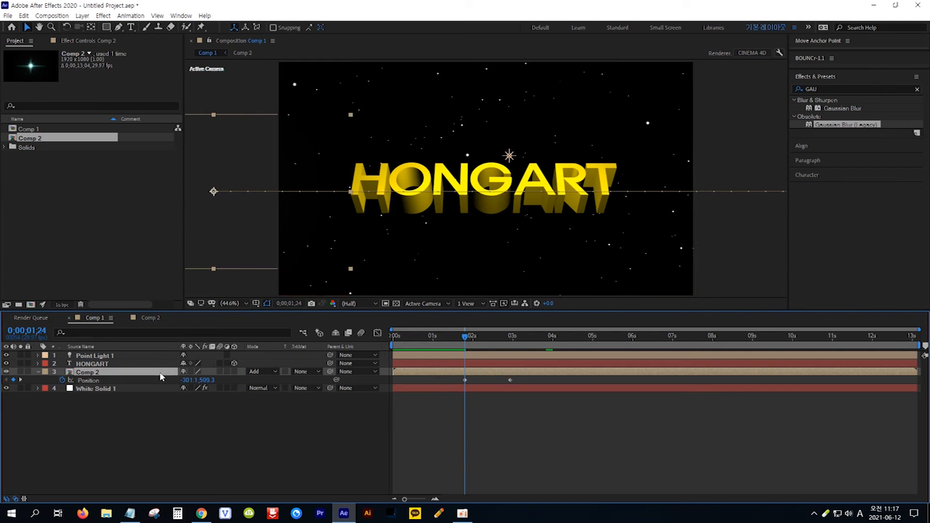
key("shift+r")
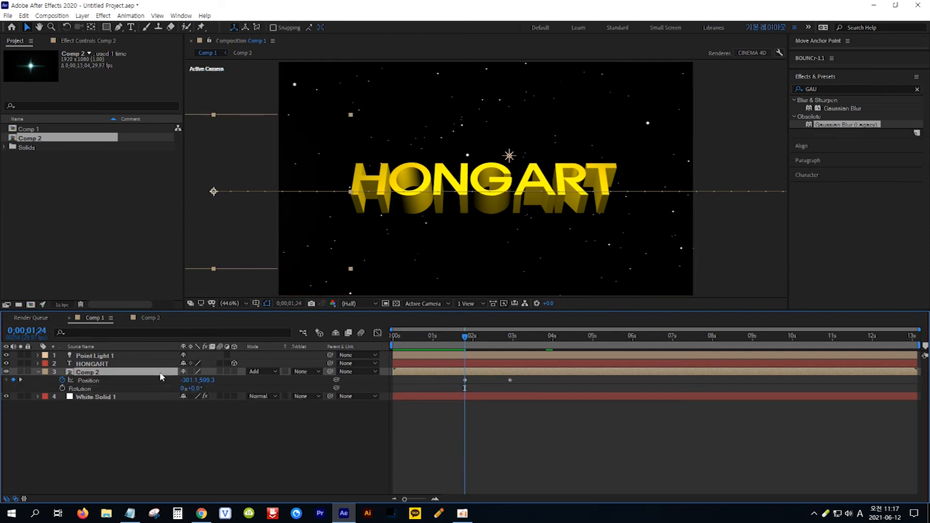
left_click(62, 389)
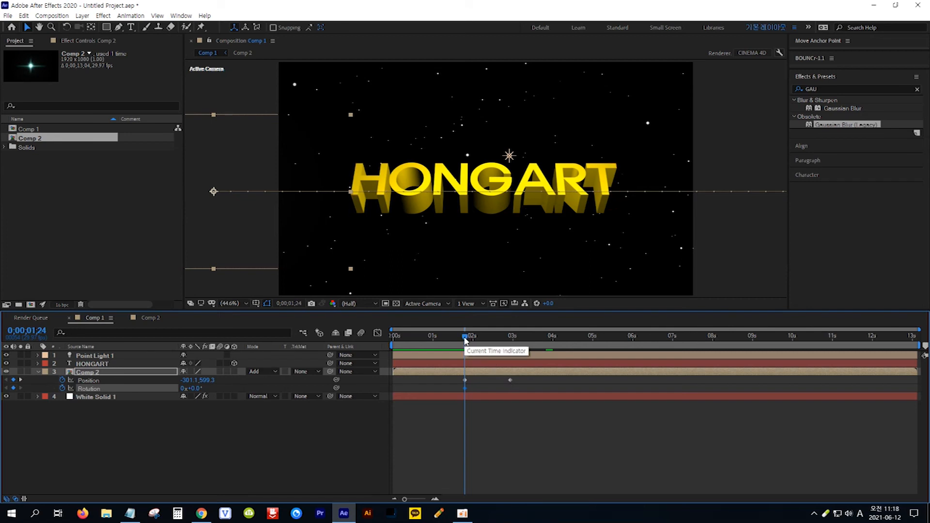
left_click_drag(467, 341, 510, 336)
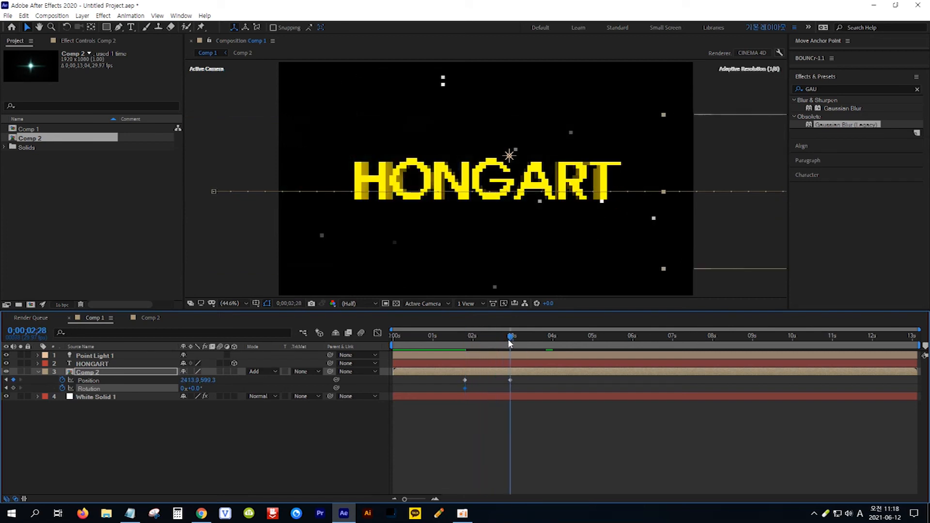
left_click(196, 388)
type("3")
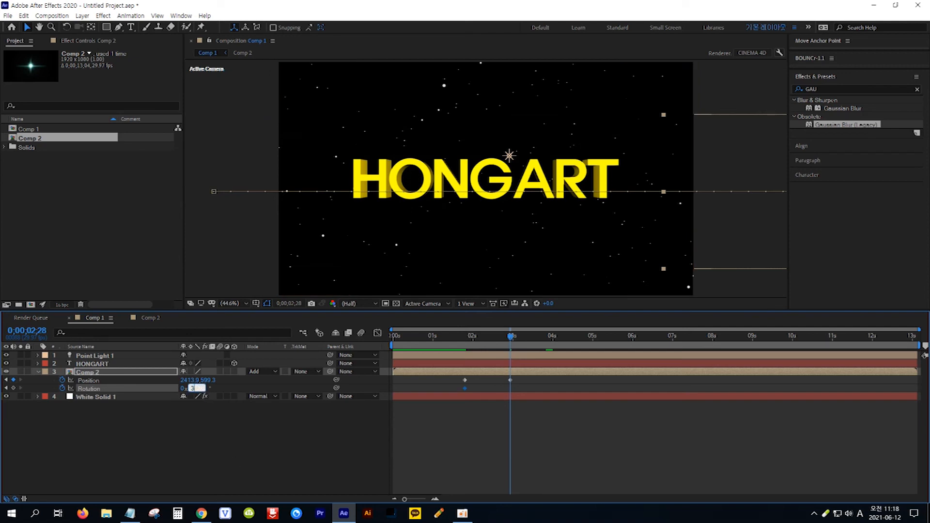
type("60")
key("Return")
- Preview the spinning light sweep from the start and stop near 2;10
key("Home")
key("space")
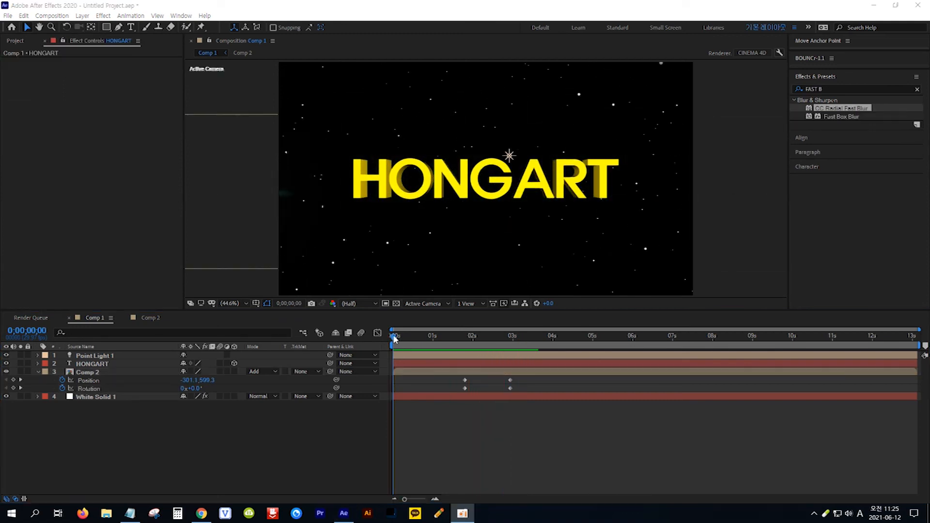
left_click_drag(394, 338, 492, 349)
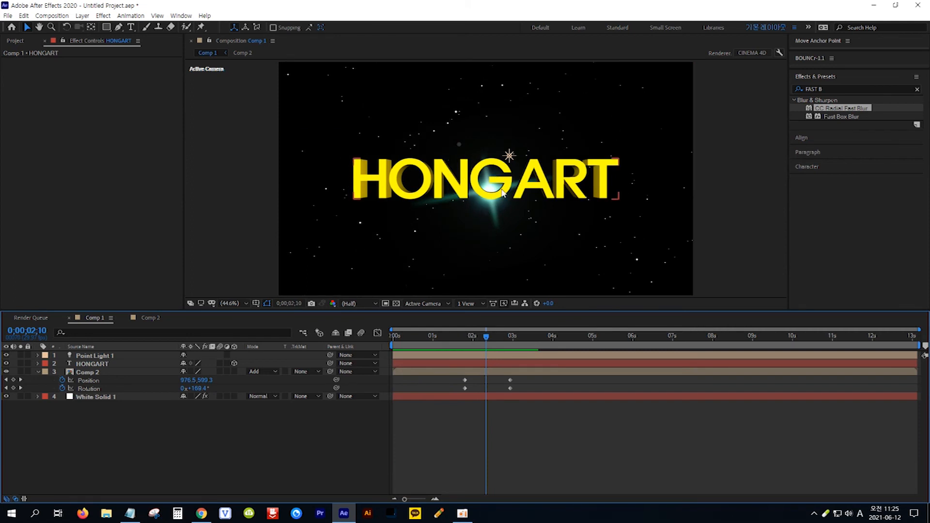
- Duplicate the HONGART text layer
left_click(94, 363)
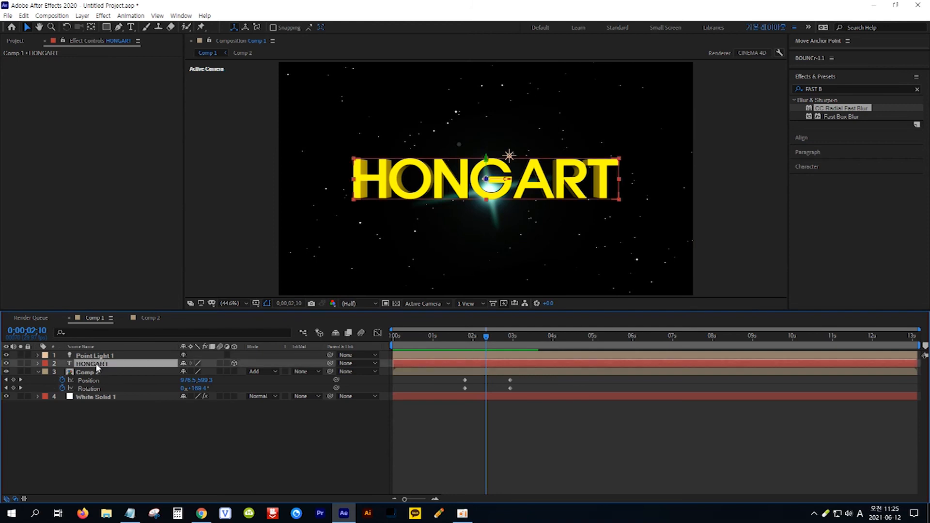
key("ctrl+d")
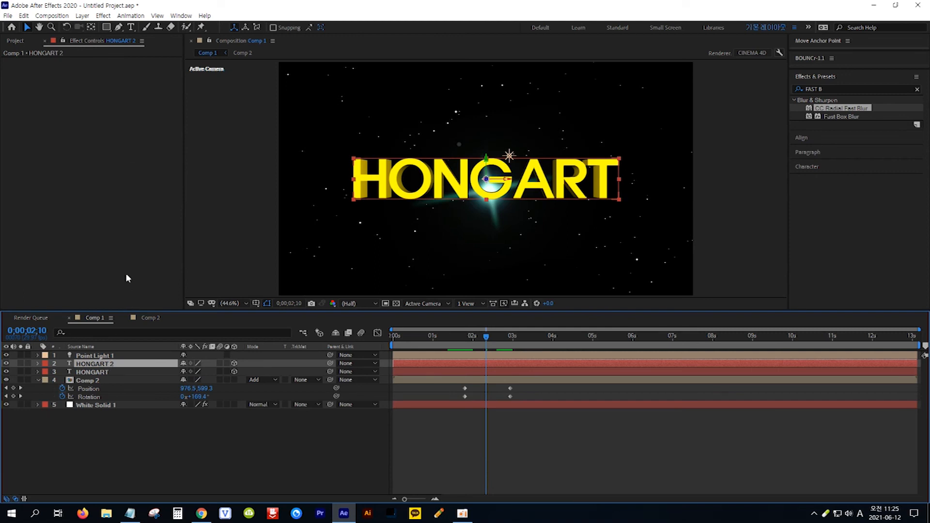
- Create a new adjustment layer and place it just below HONGART 2
left_click(83, 15)
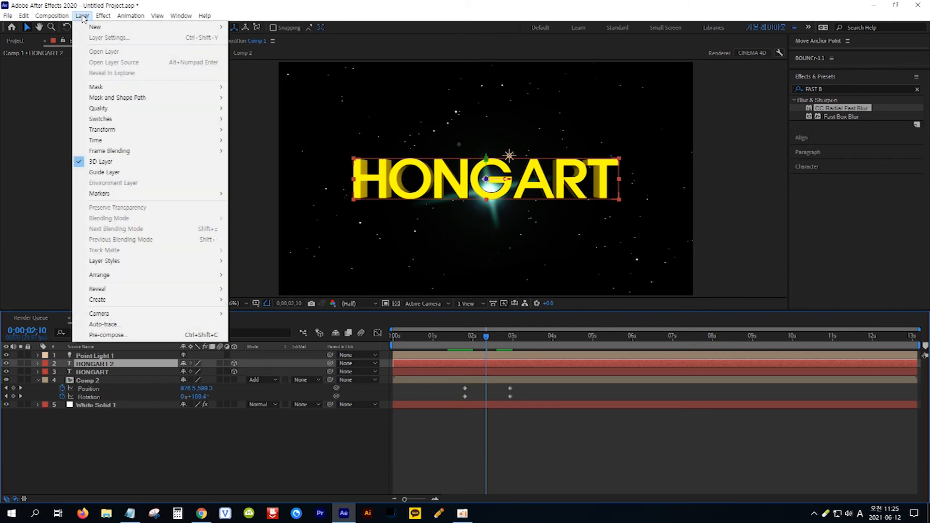
mouse_move(92, 29)
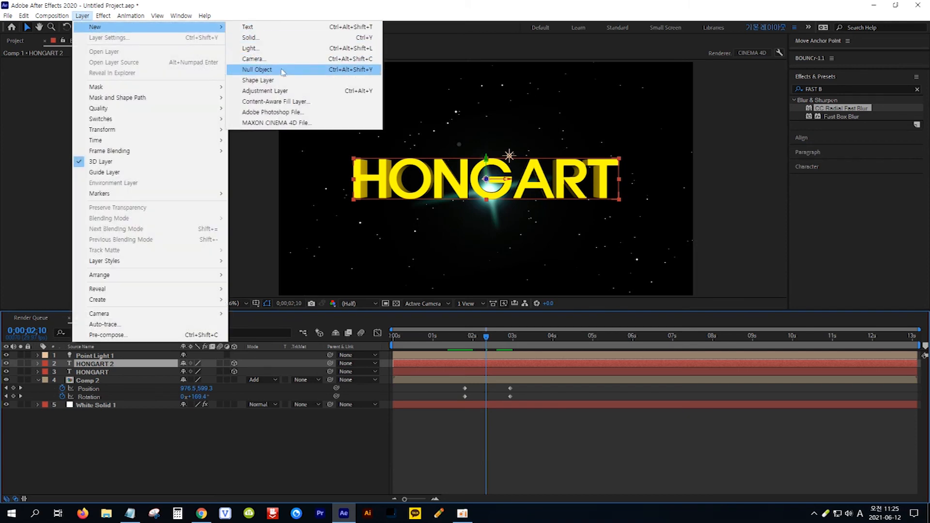
left_click(299, 94)
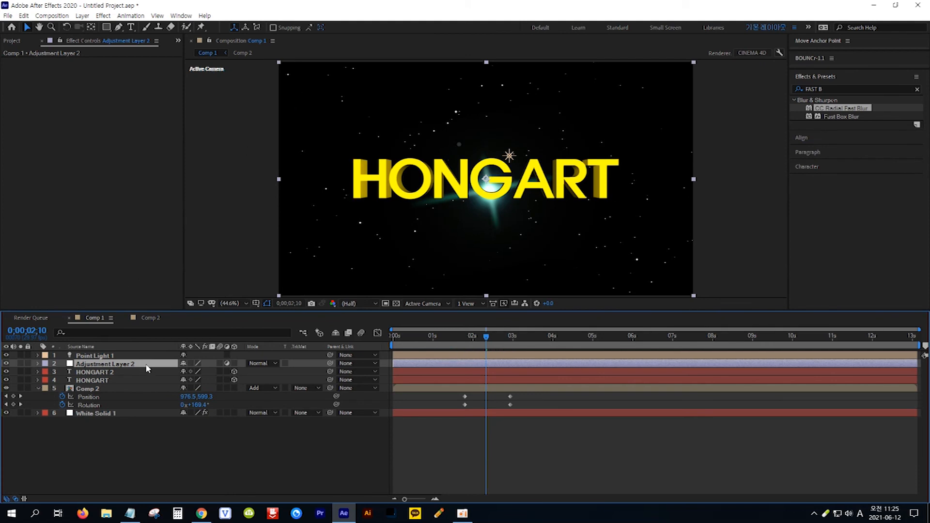
left_click_drag(147, 368, 145, 376)
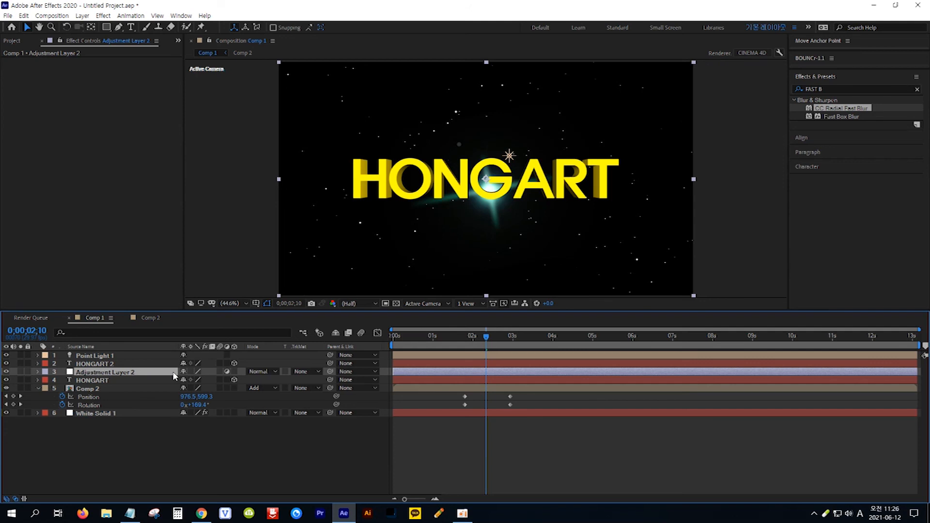
- Switch to Notepad and select the search term FAST B
left_click(130, 513)
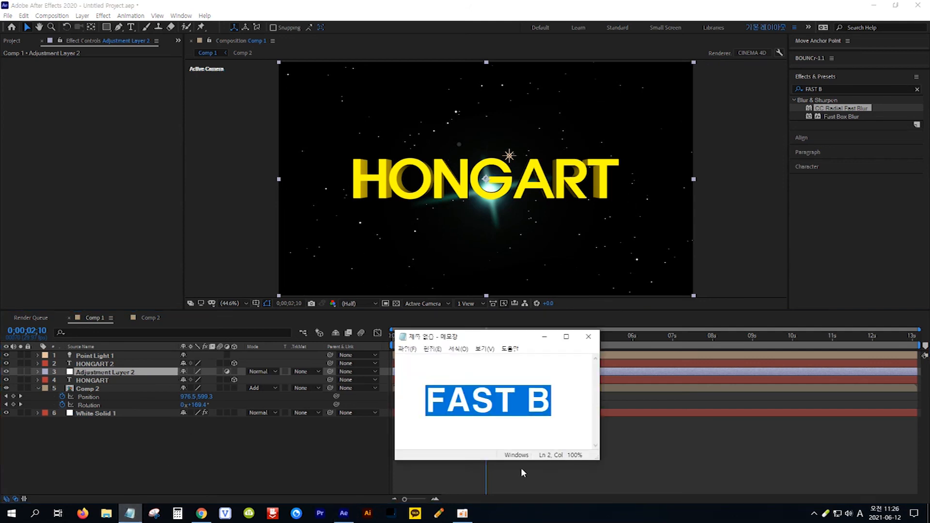
left_click(555, 406)
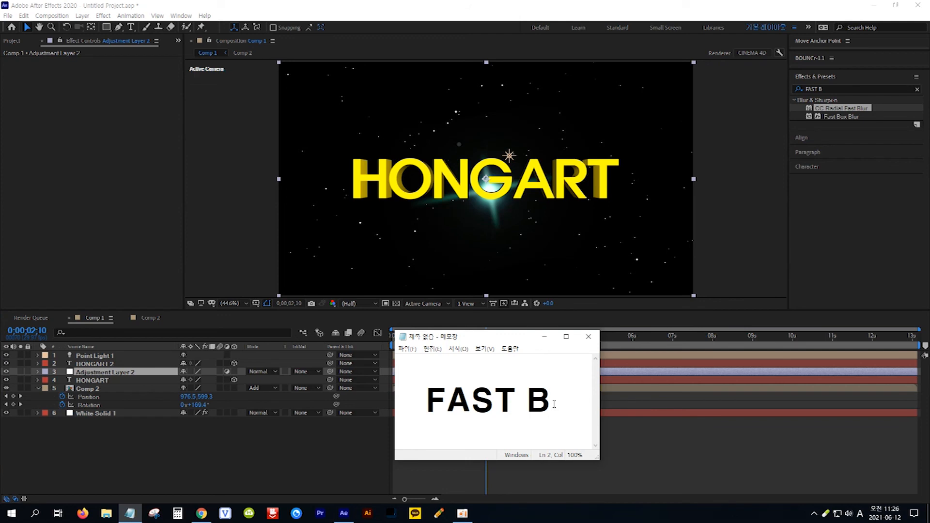
left_click_drag(553, 404, 426, 402)
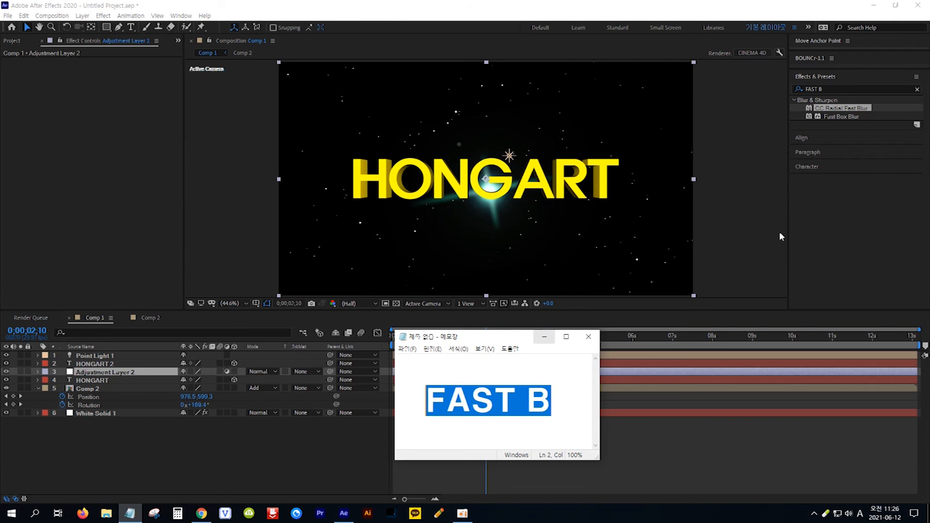
- Apply the CC Radial Fast Blur effect to the adjustment layer
left_click(878, 107)
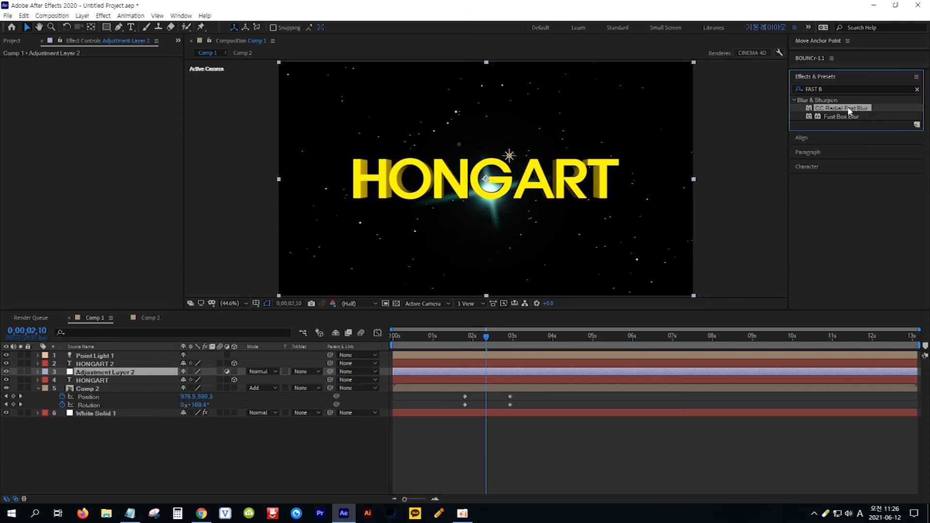
left_click_drag(847, 111, 180, 374)
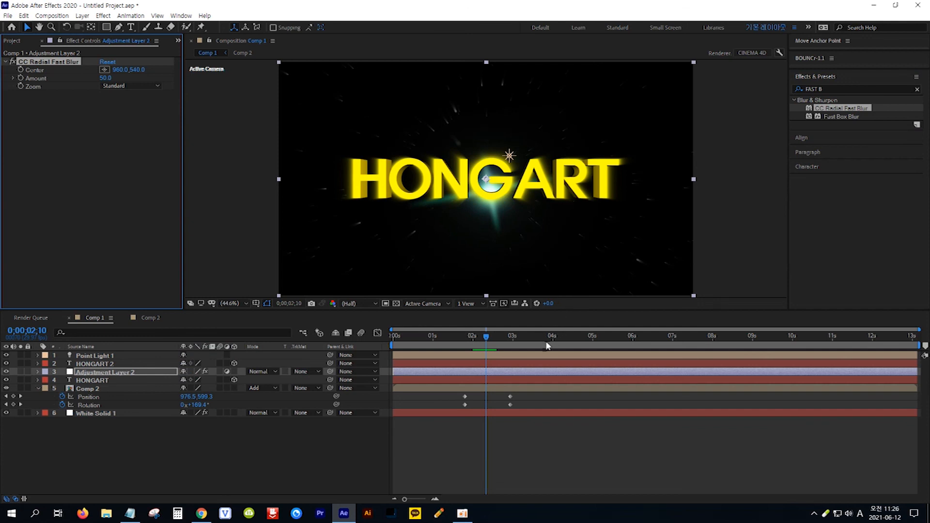
- Trim the adjustment layer's start to about 0;00;02;02
mouse_move(486, 337)
left_mouse_down()
mouse_move(454, 340)
mouse_move(476, 338)
left_mouse_up()
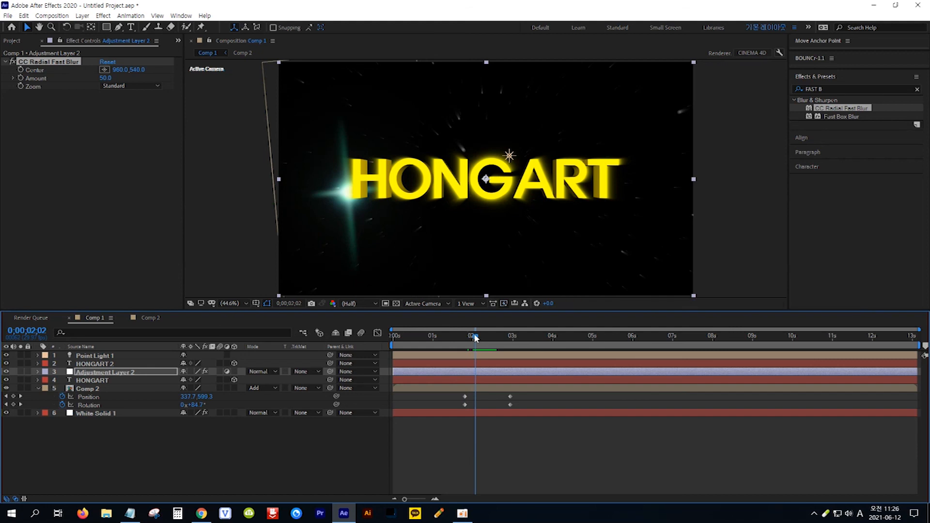
left_click(415, 375)
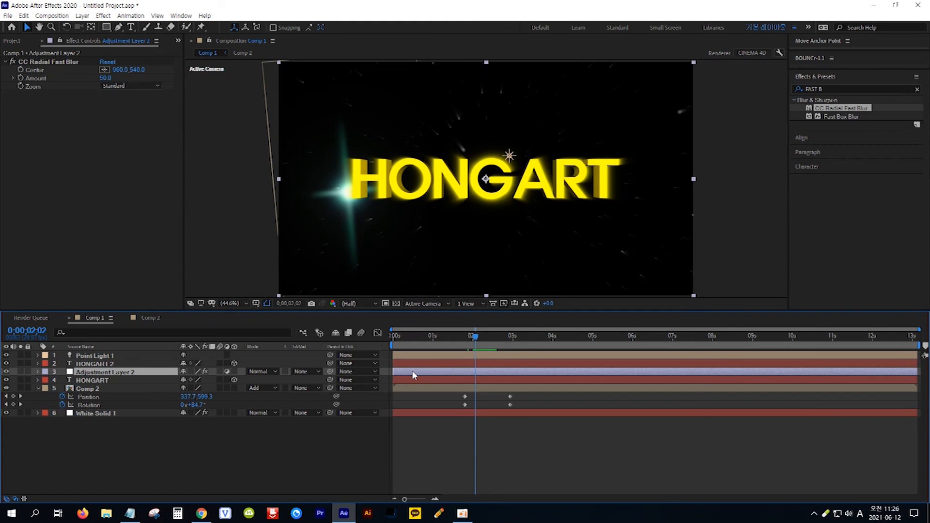
key("alt+bracketleft")
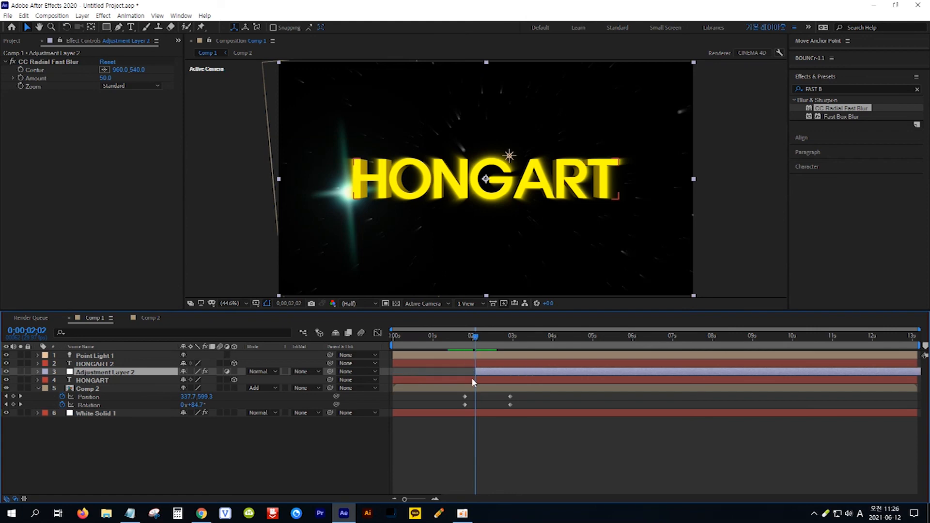
- Split the adjustment layer at about 2;18 and delete the later part
left_click(479, 337)
left_click_drag(478, 338, 498, 340)
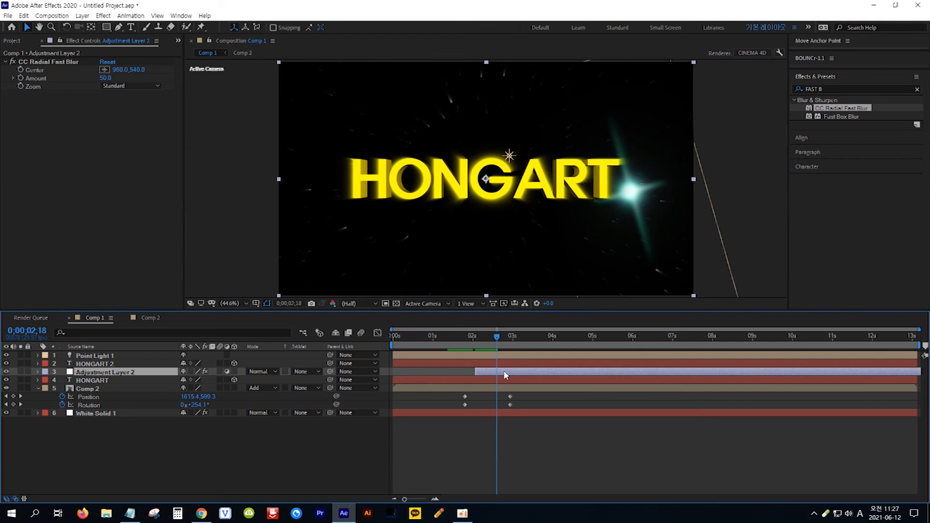
key("ctrl+shift+d")
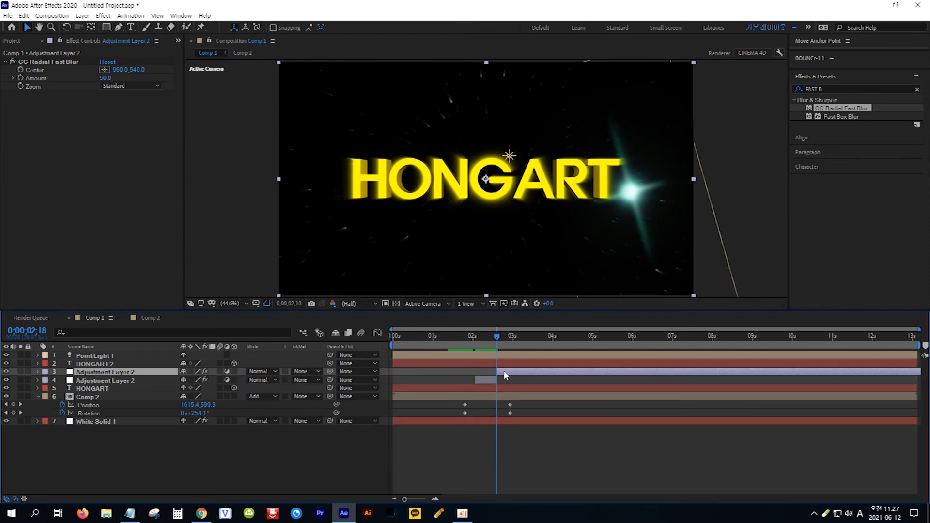
key("Delete")
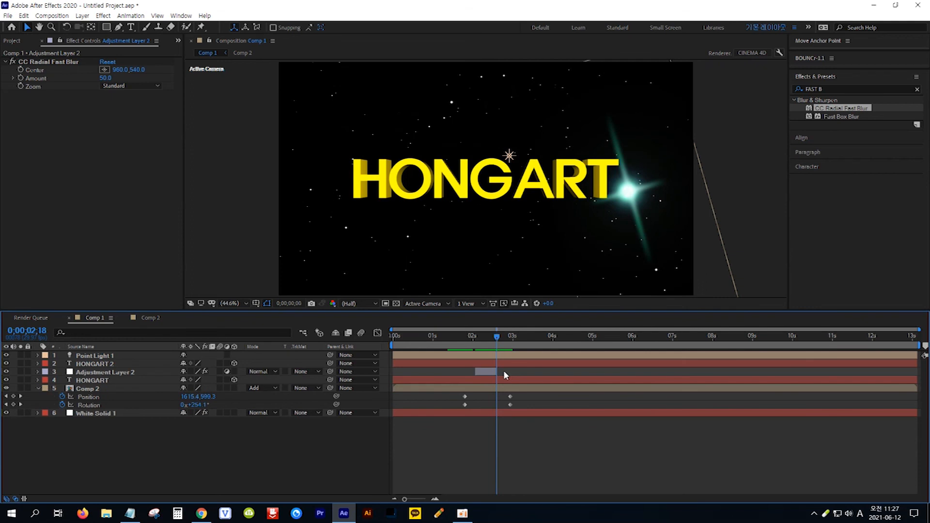
- Preview the animation with the radial blur from the start
key("Home")
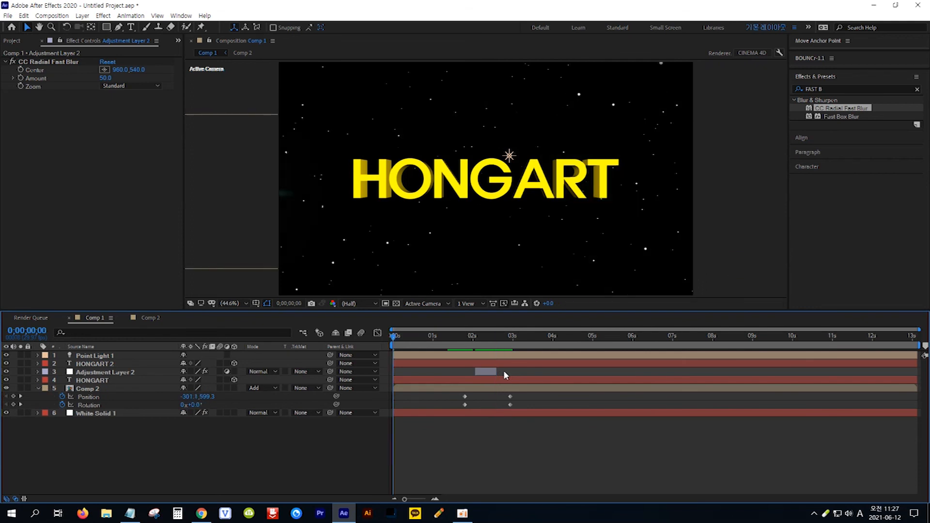
key("space")
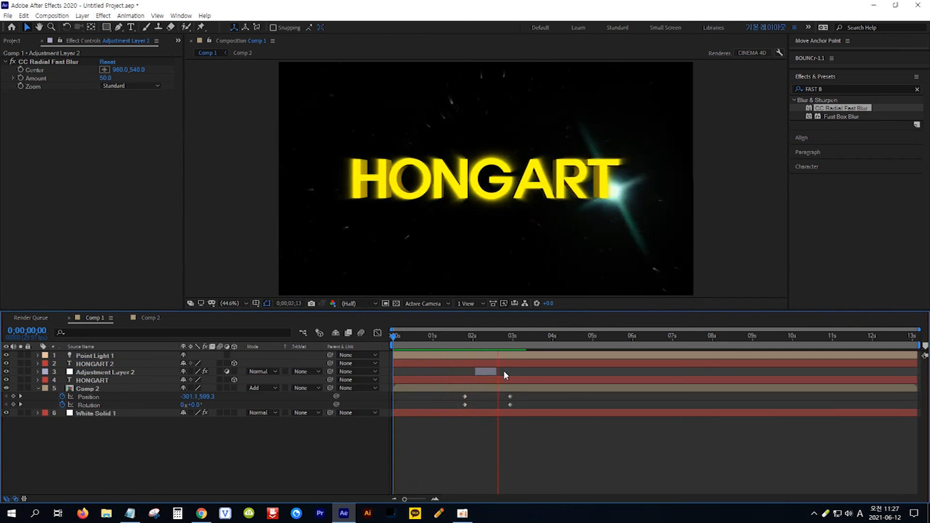
key("space")
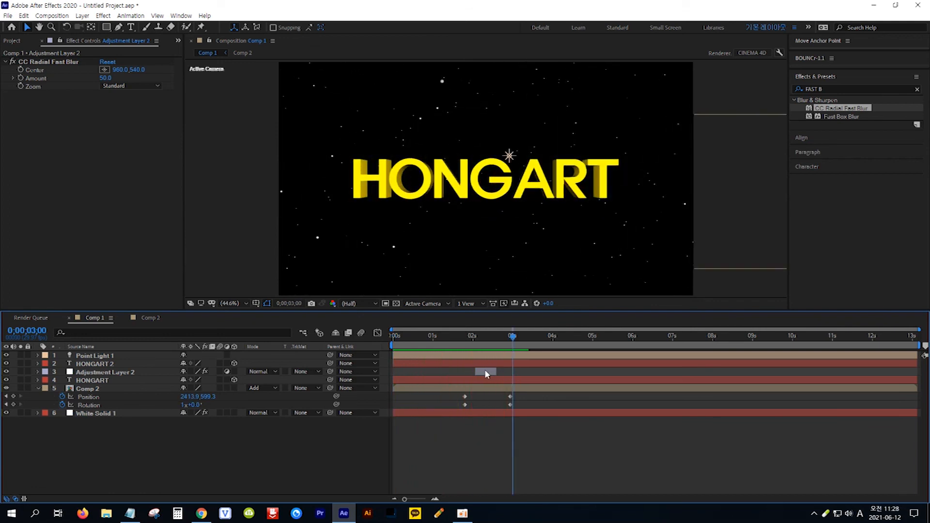
- At about 2;02, place the blur Center on the light near the H and set a Center keyframe
left_click(485, 372)
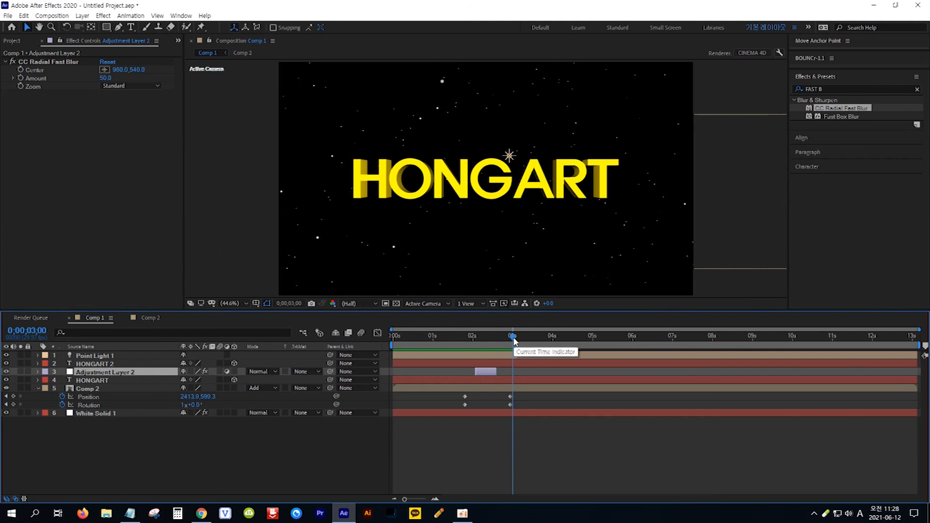
left_click_drag(512, 337, 484, 335)
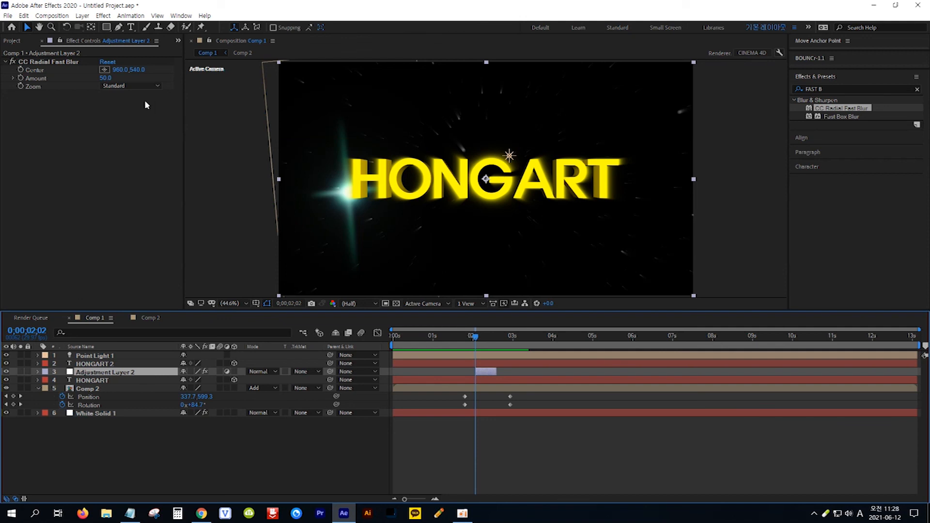
left_click(105, 70)
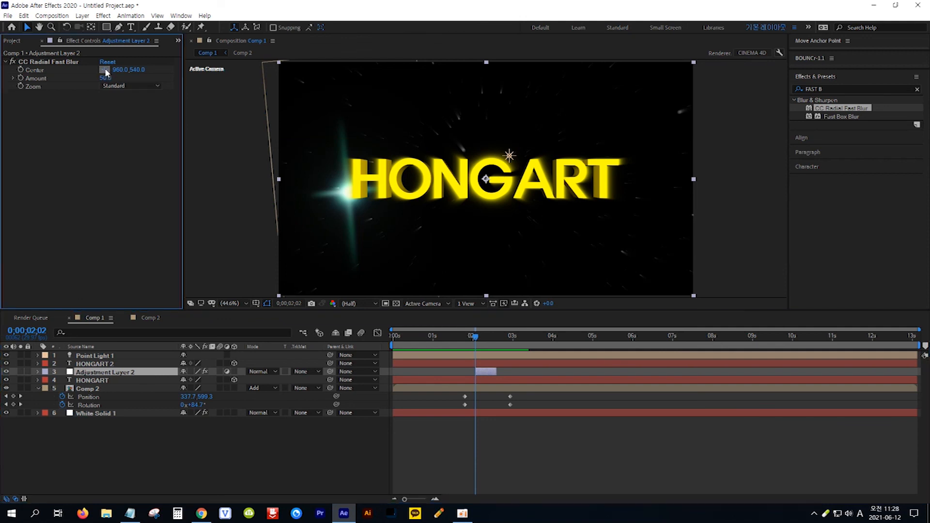
left_click(352, 181)
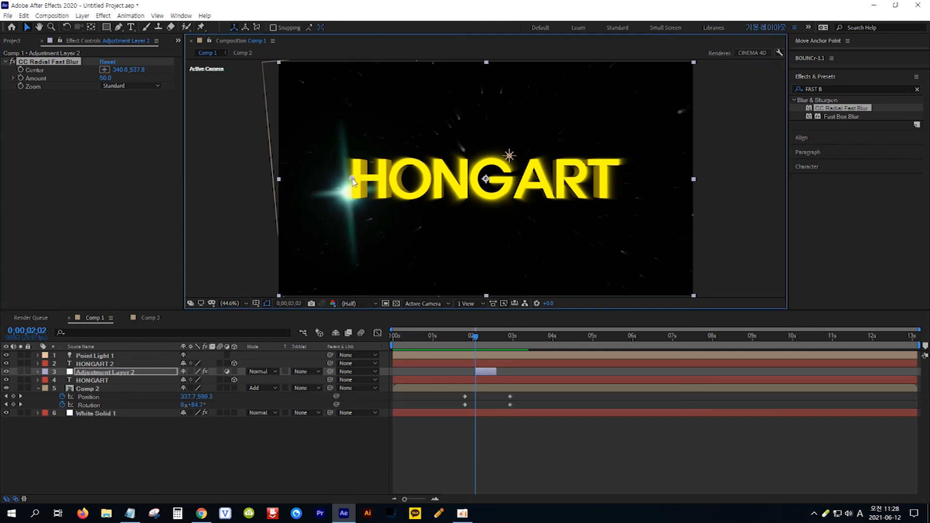
left_click(21, 70)
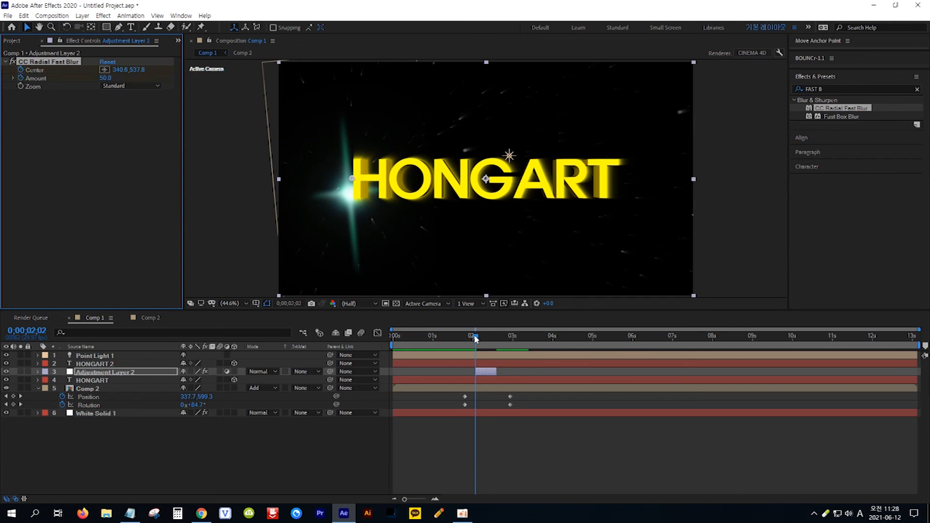
- At about 2;10, place the blur Center at the middle of the text and set Amount to 70
left_click_drag(476, 339, 488, 339)
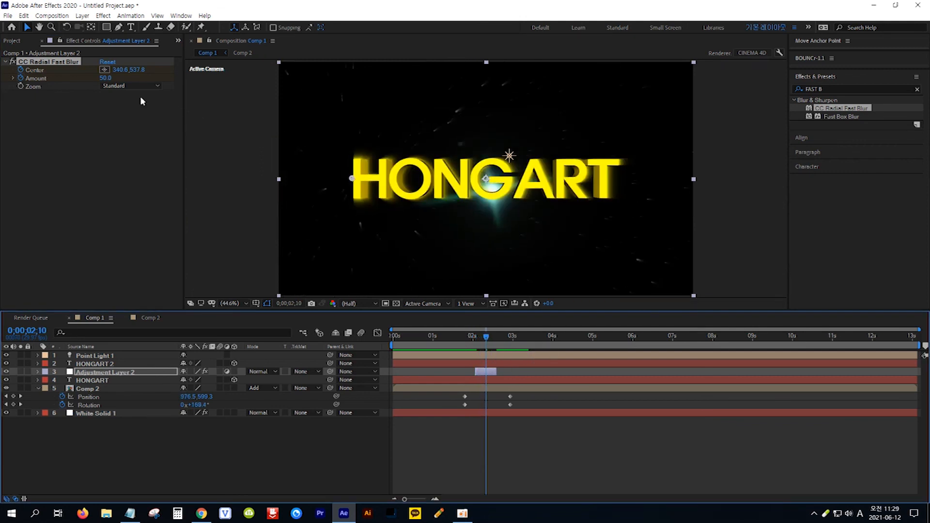
left_click(104, 69)
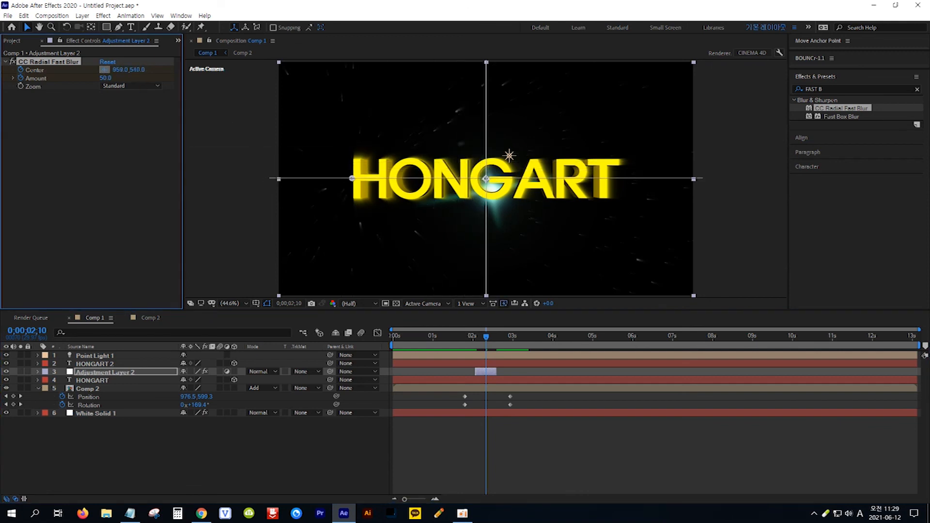
left_click(486, 178)
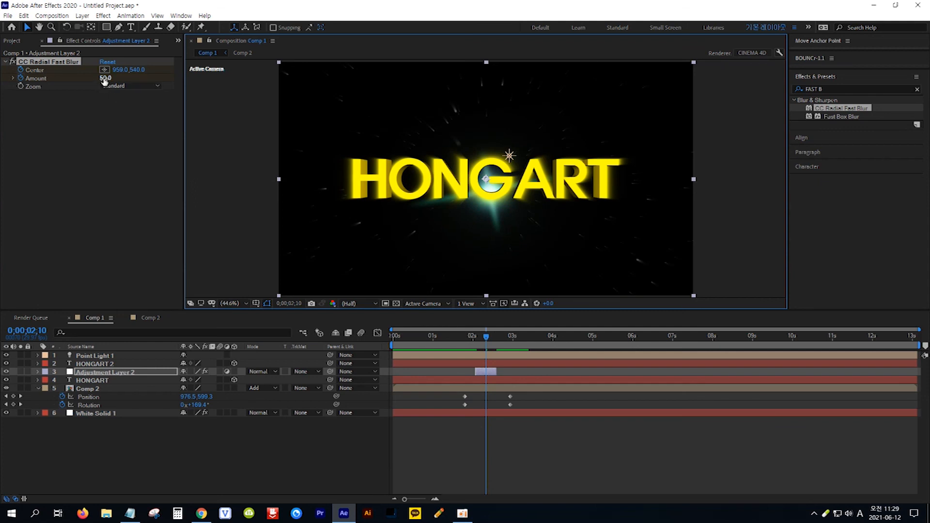
left_click_drag(105, 79, 125, 78)
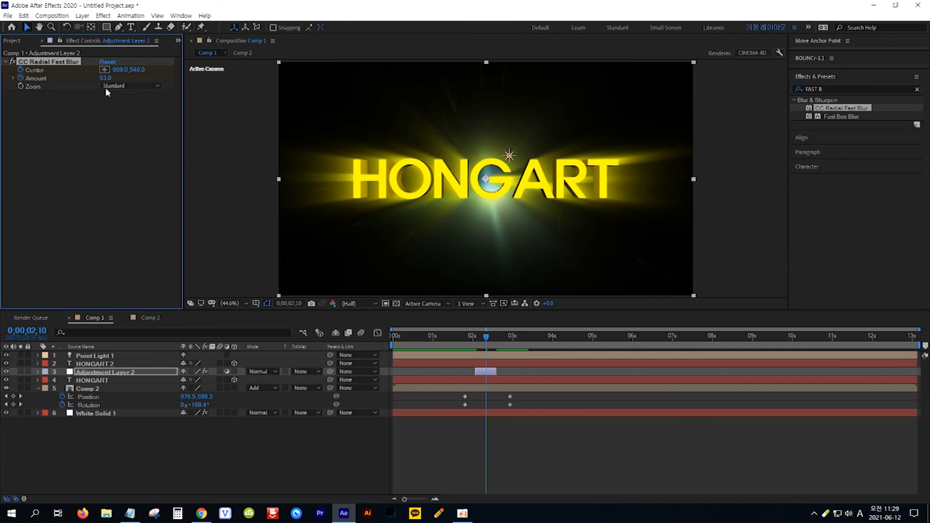
left_click(106, 79)
key("Return")
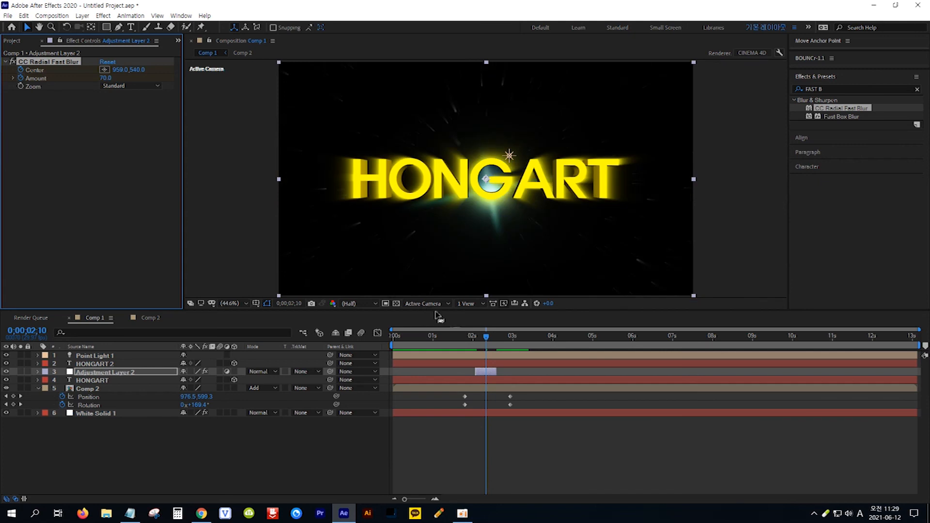
- At about 2;17, move the blur Center onto the light past the T and set Amount to 50
left_click_drag(488, 342, 496, 341)
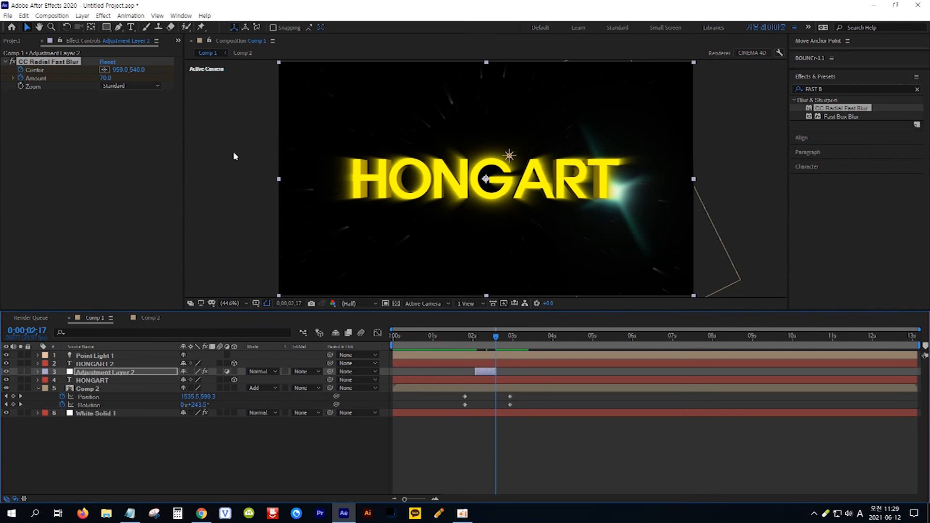
left_click(105, 69)
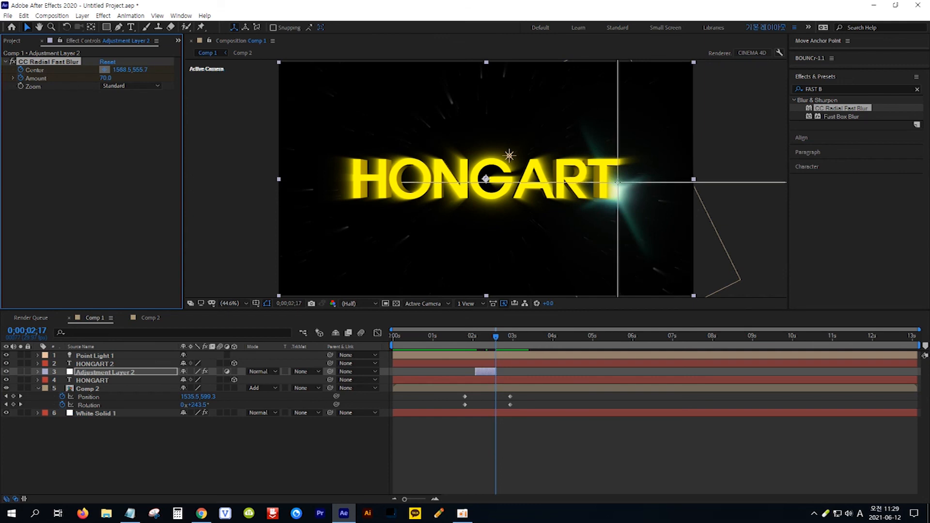
left_click(619, 179)
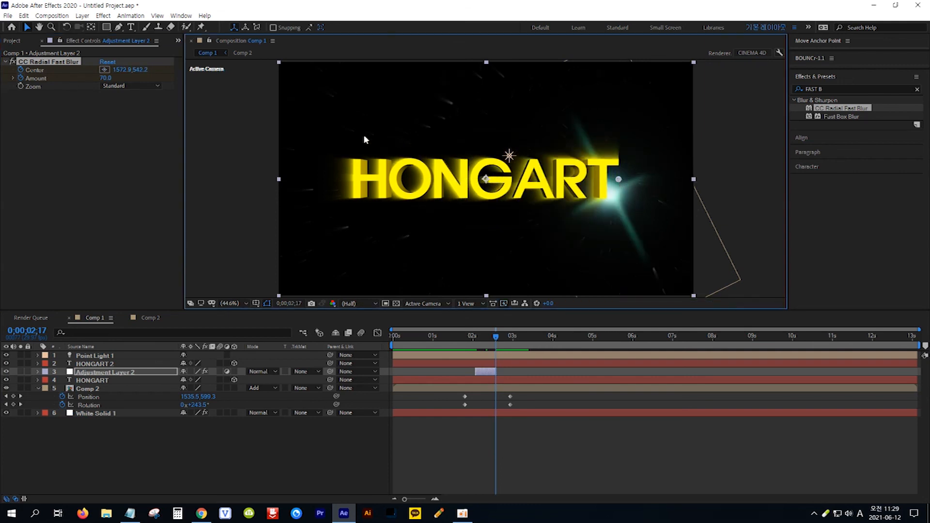
left_click(105, 77)
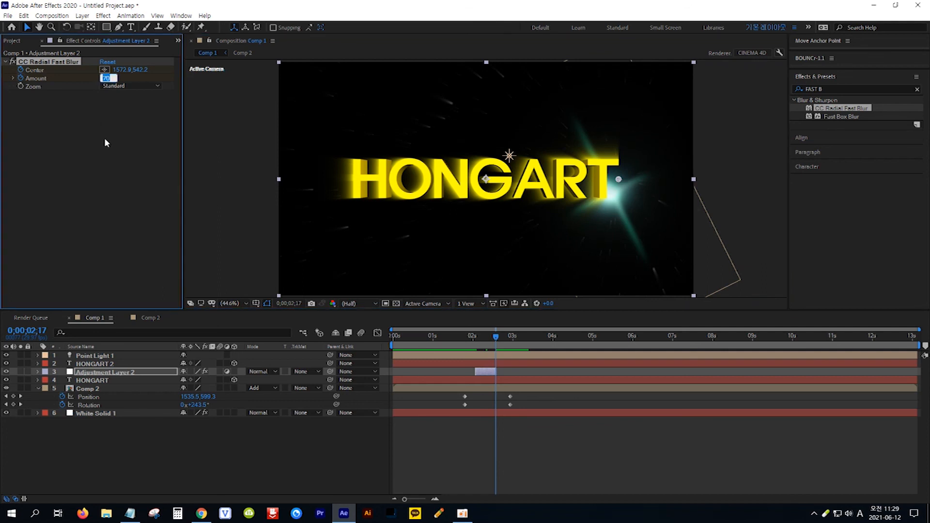
type("50")
key("Return")
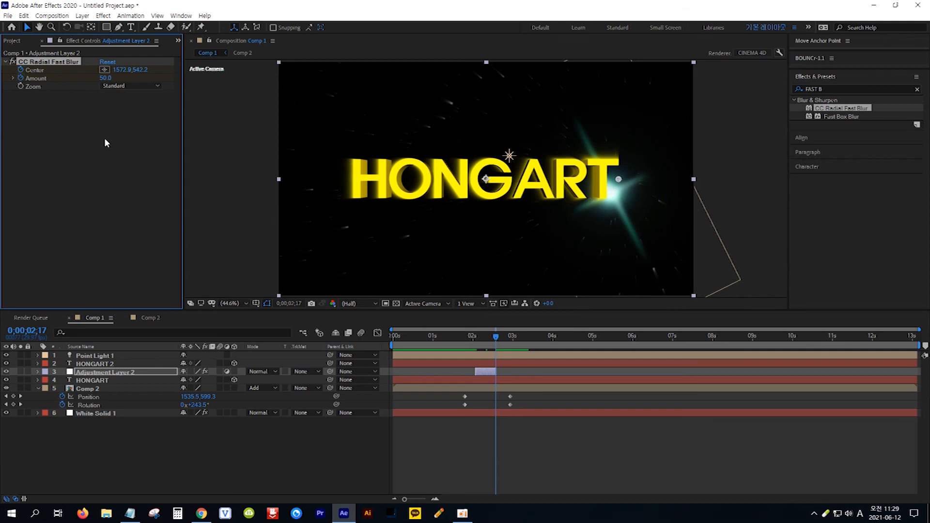
- Preview the animation from the start
key("Home")
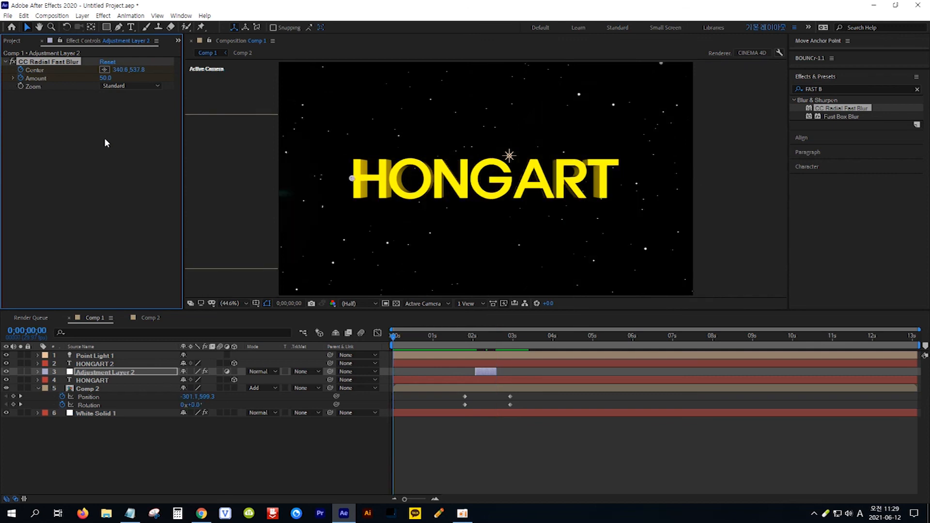
key("space")
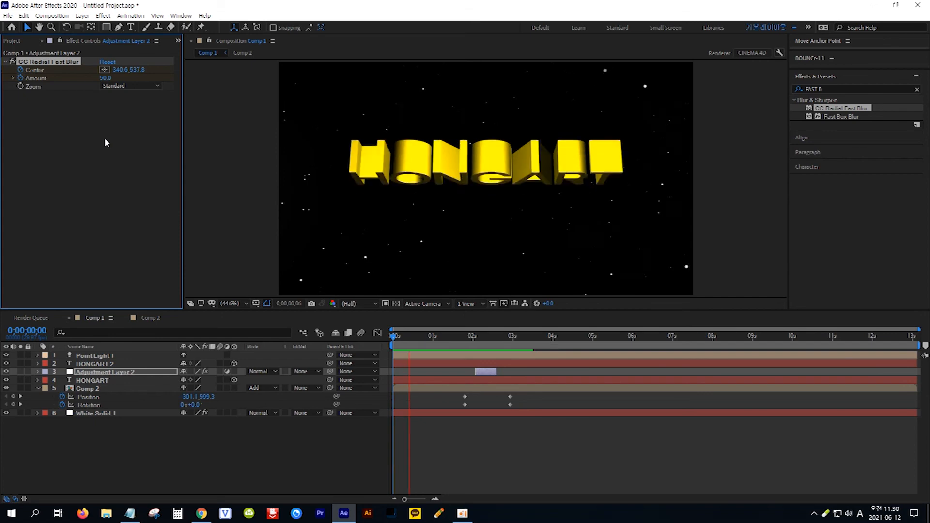